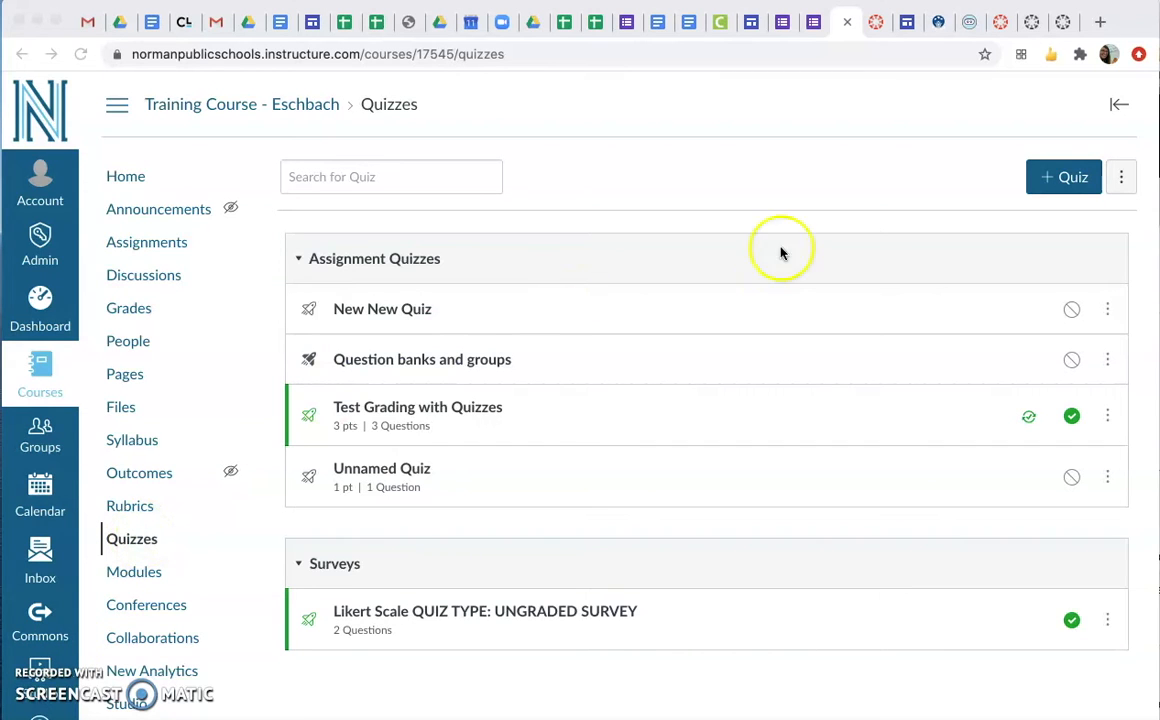
Start a new quiz in the course using the New Quizzes engine
click(1067, 180)
click(404, 415)
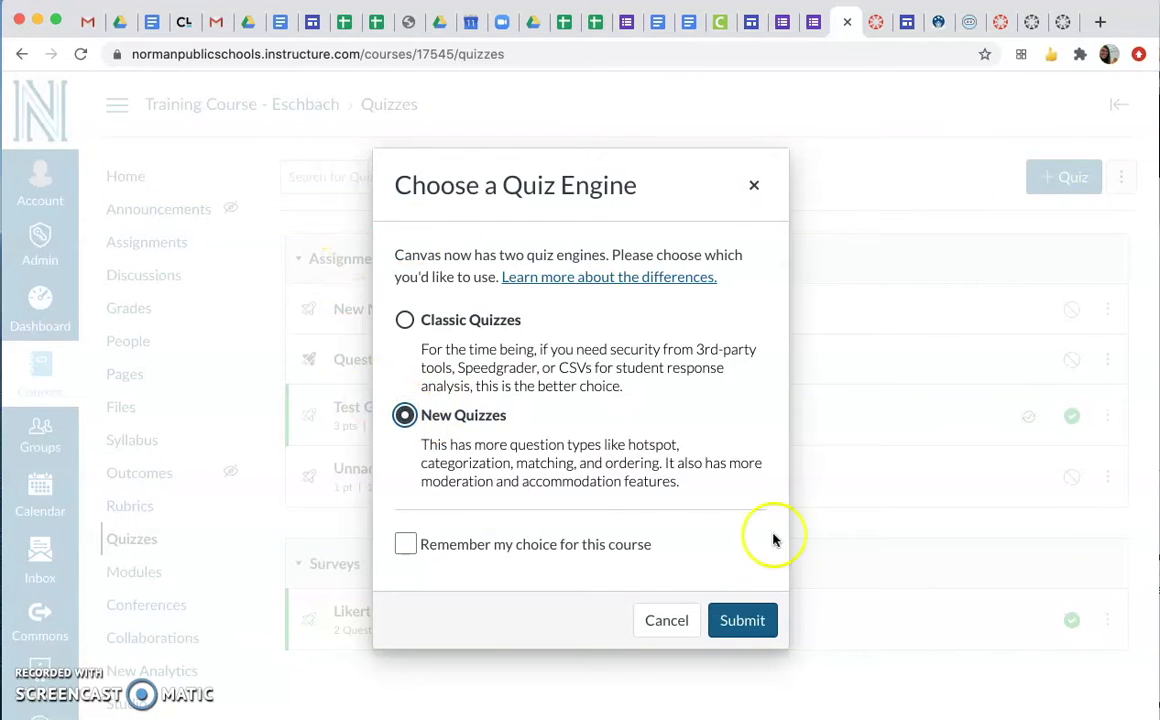
click(748, 620)
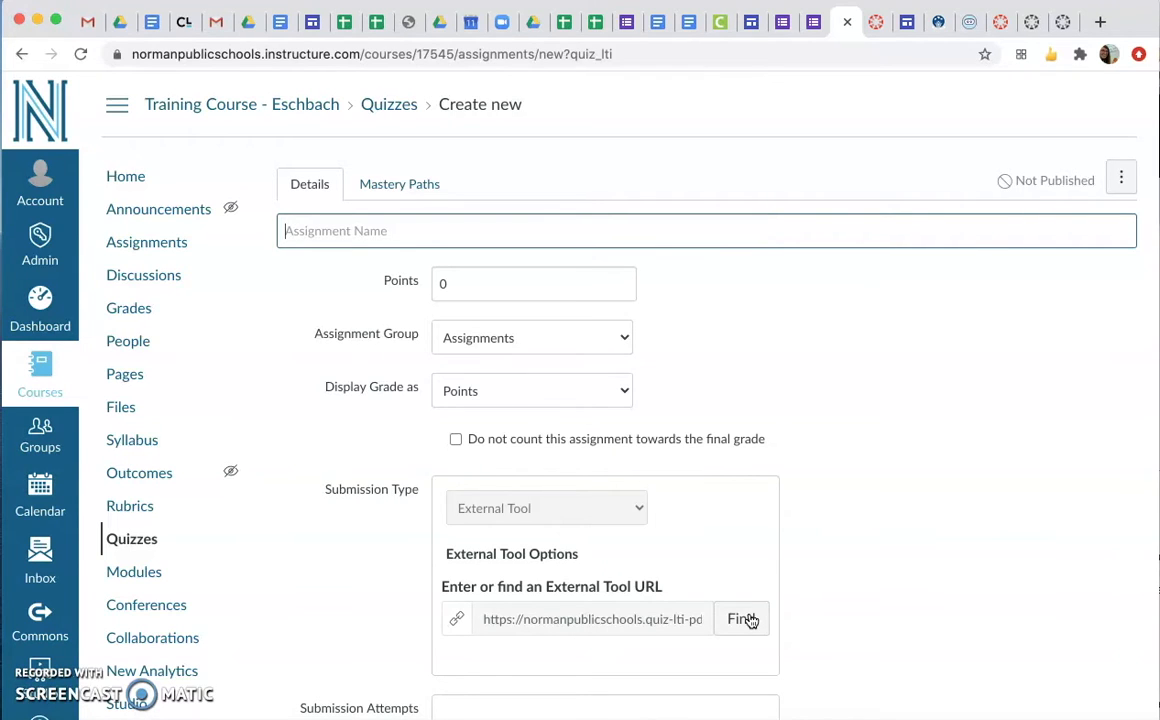
Name the quiz "New Quiz Prototype"
scroll(775, 435, down, 3)
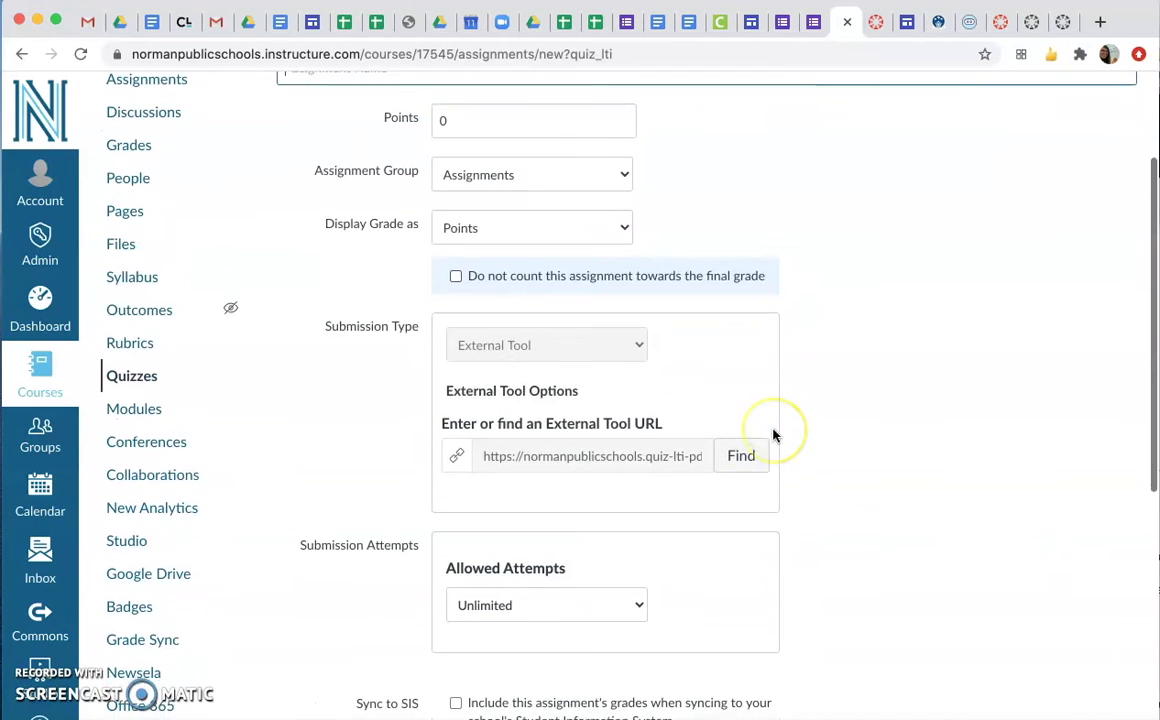
scroll(577, 660, down, 4)
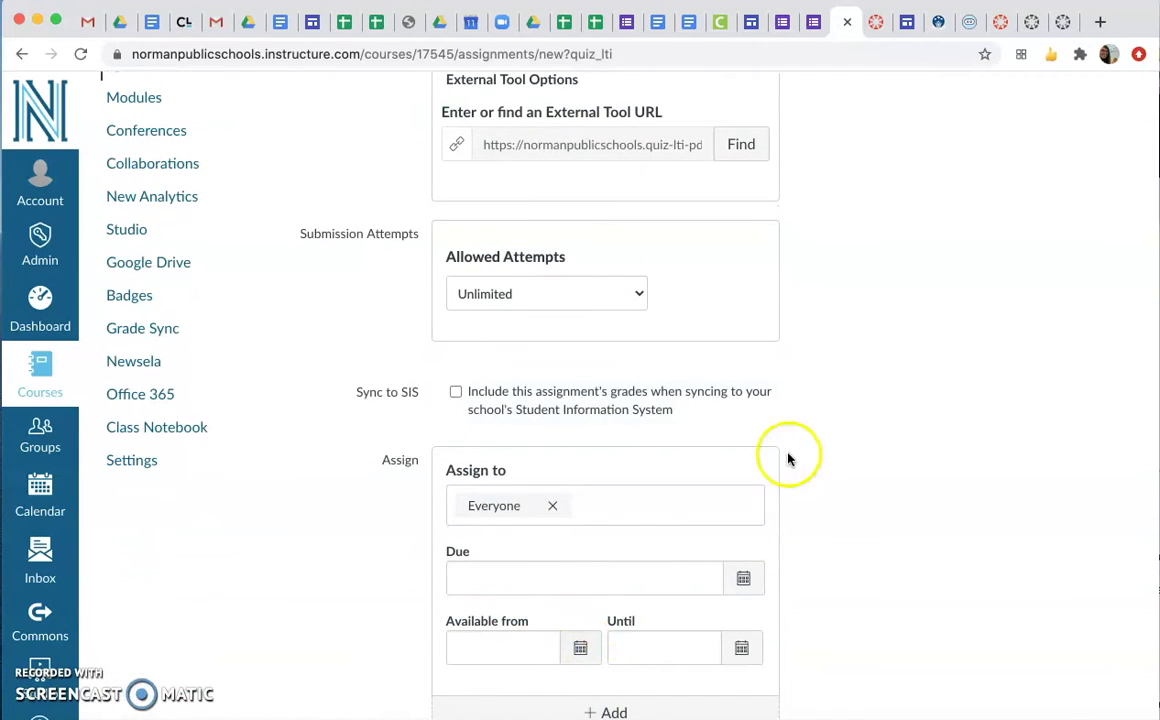
scroll(935, 415, down, 2)
scroll(930, 412, up, 7)
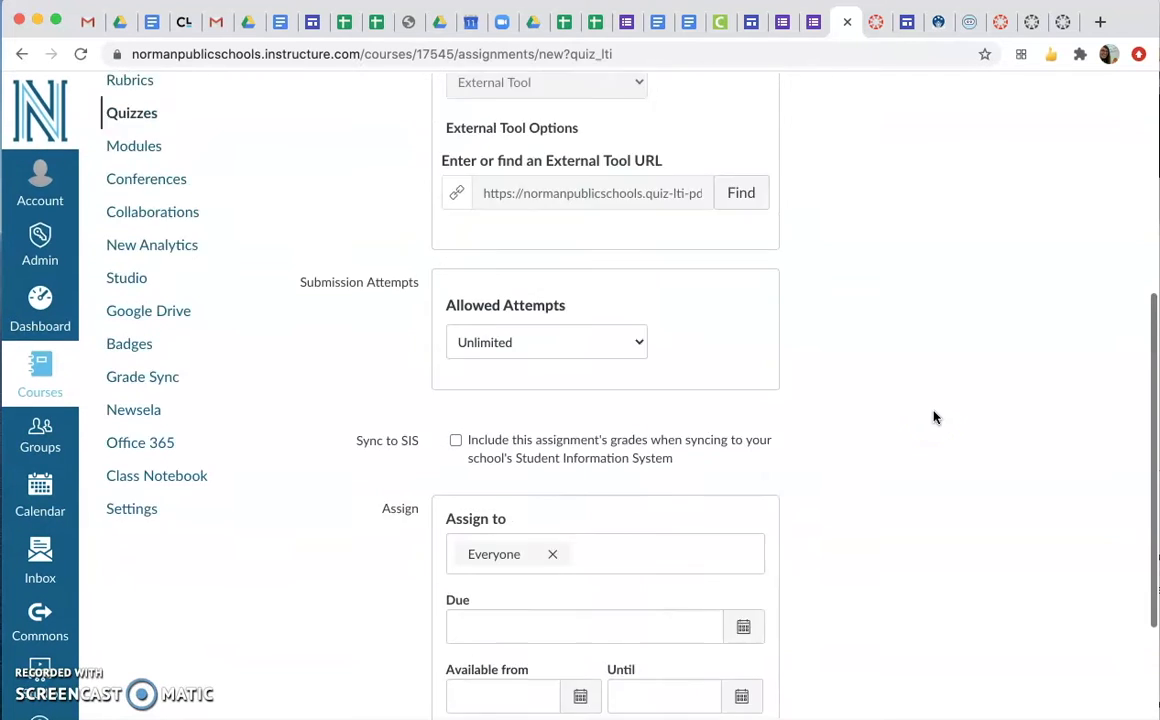
text(N)
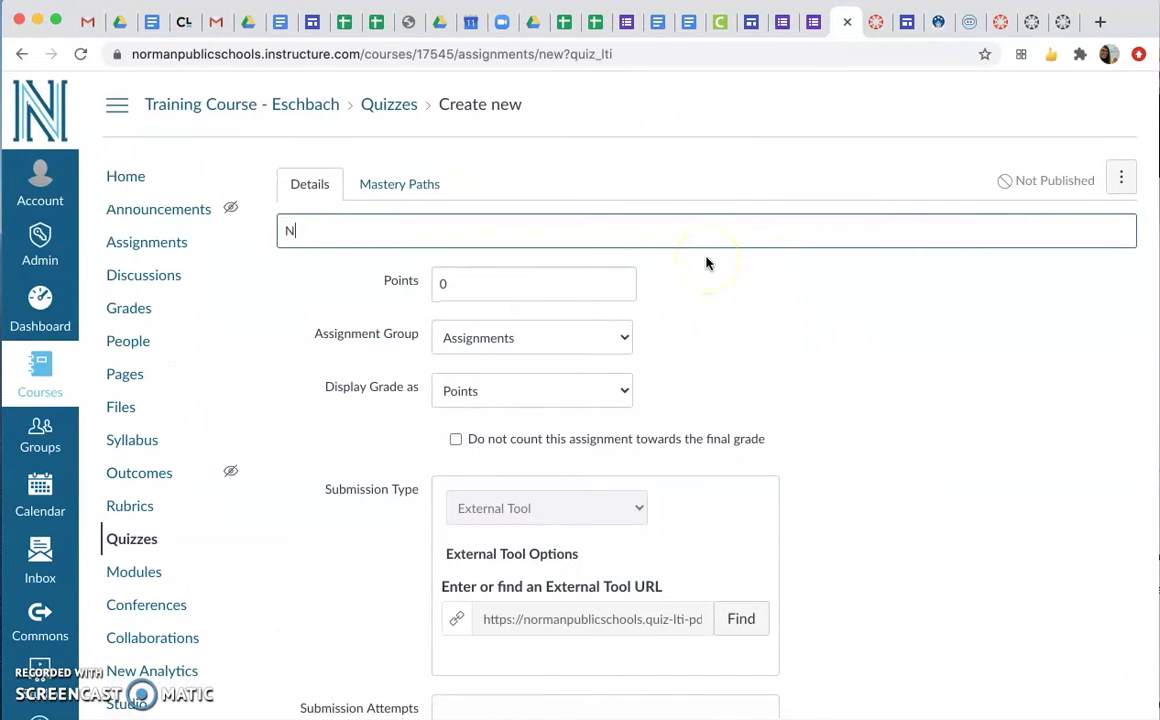
text(ew Quiz Prototype)
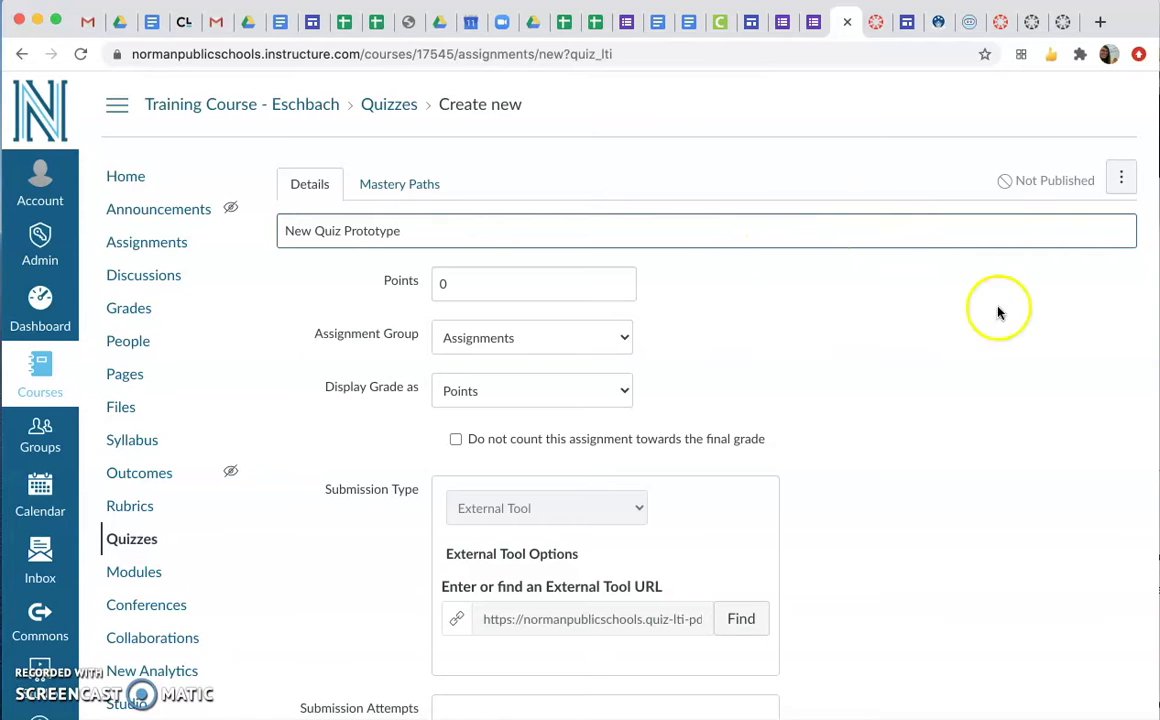
Set the quiz's points to 15 and save it without publishing
click(621, 284)
text(15)
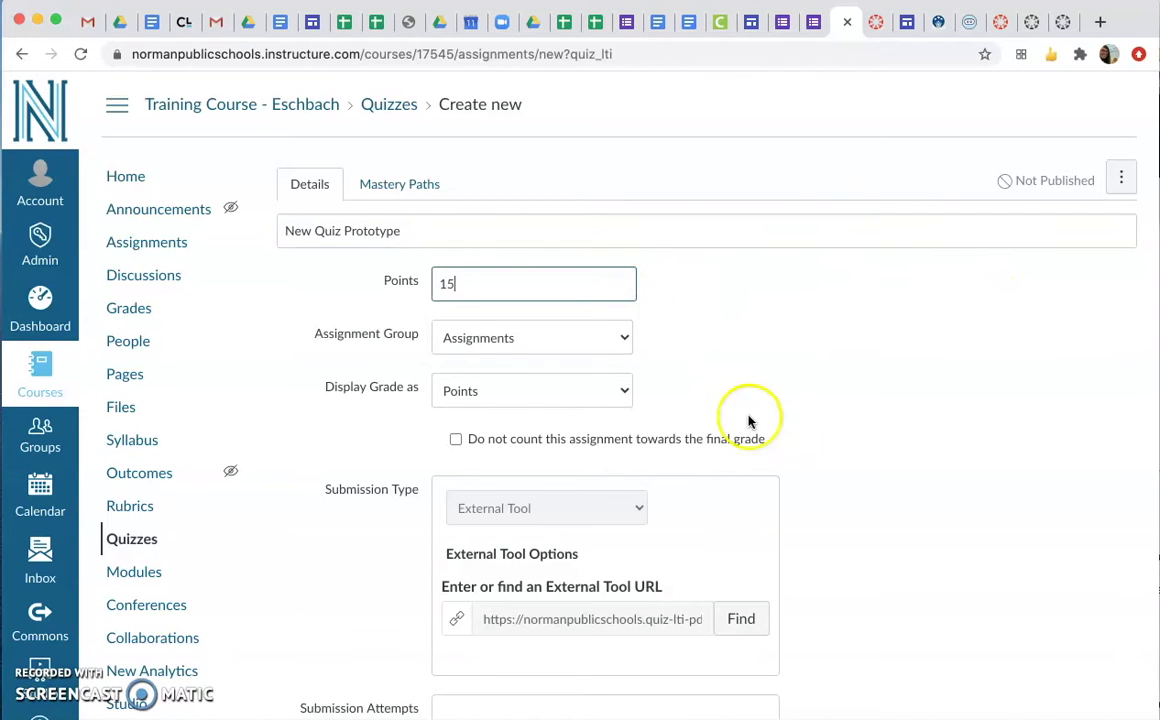
scroll(752, 430, down, 5)
scroll(752, 435, down, 5)
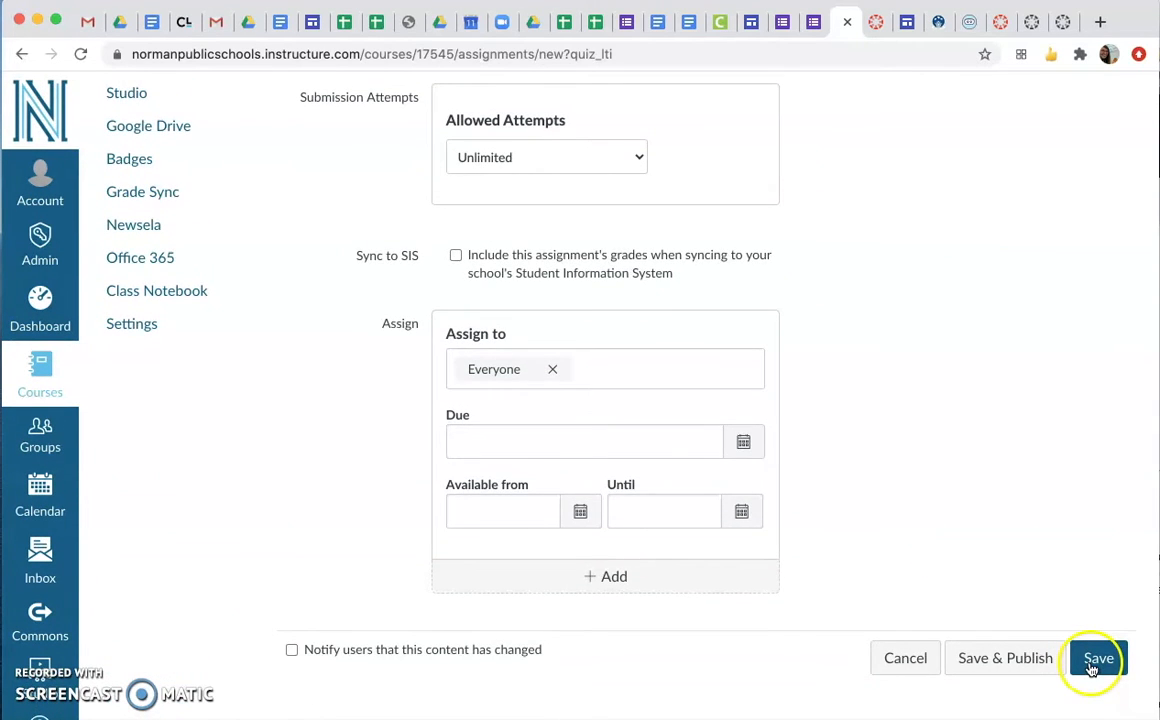
click(1096, 660)
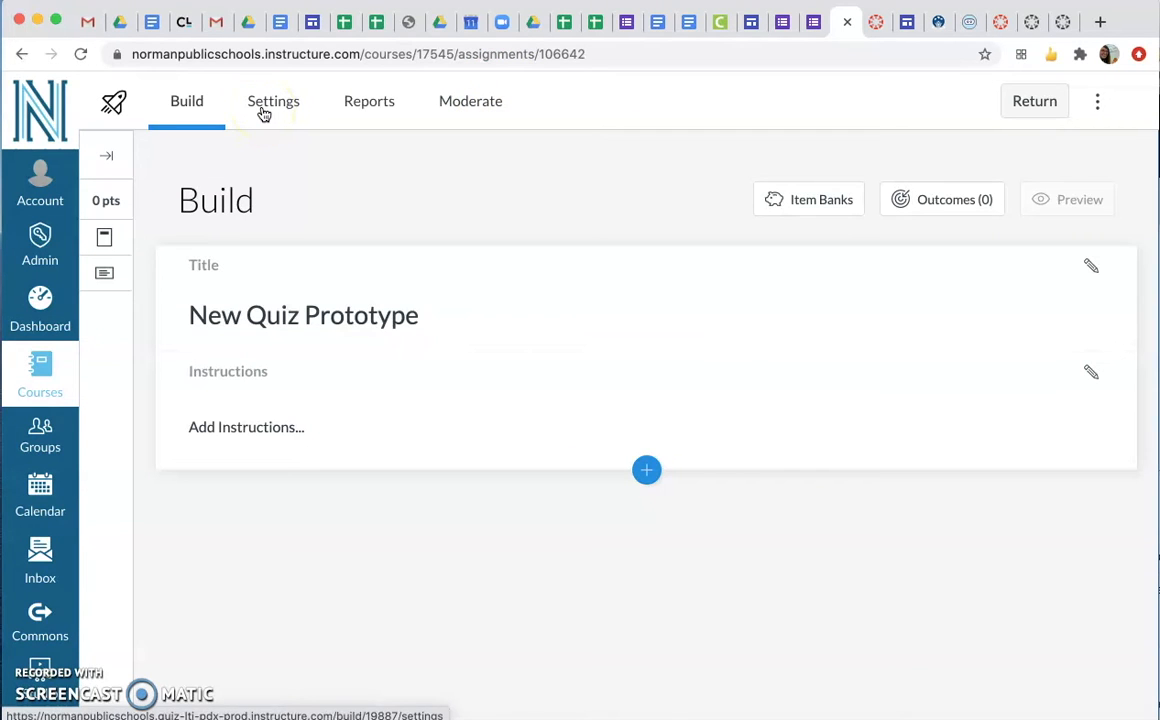
Add the instructions "Answer all questions" to the quiz
click(45, 308)
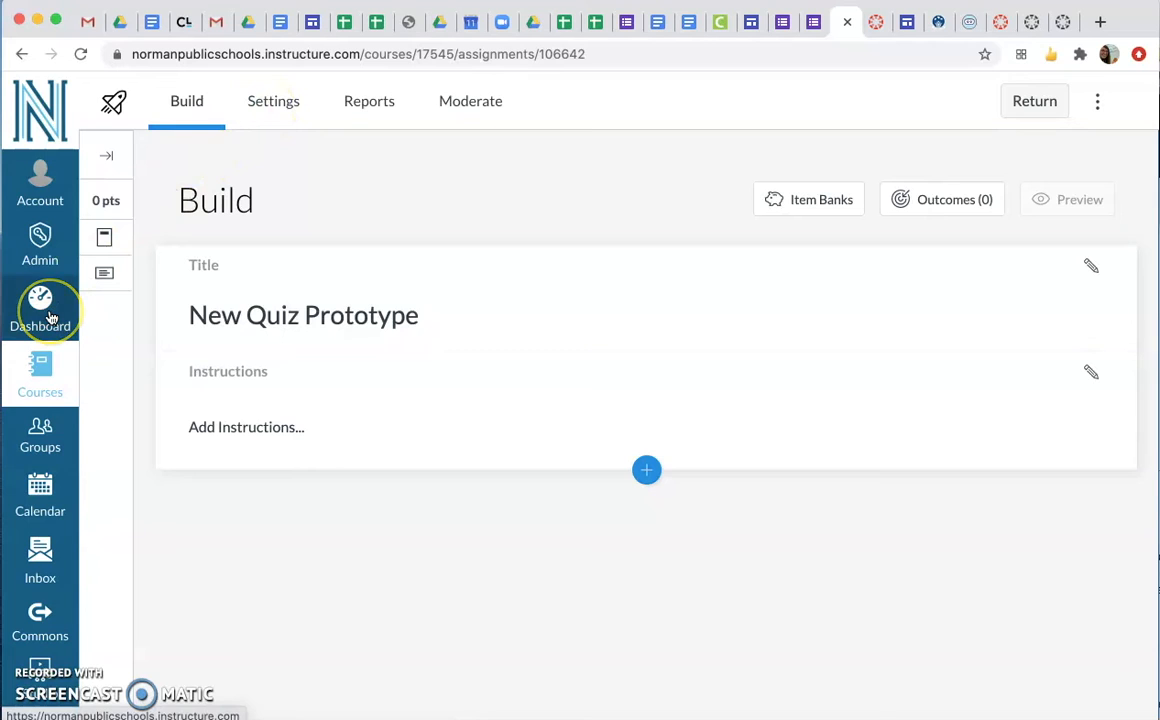
click(308, 427)
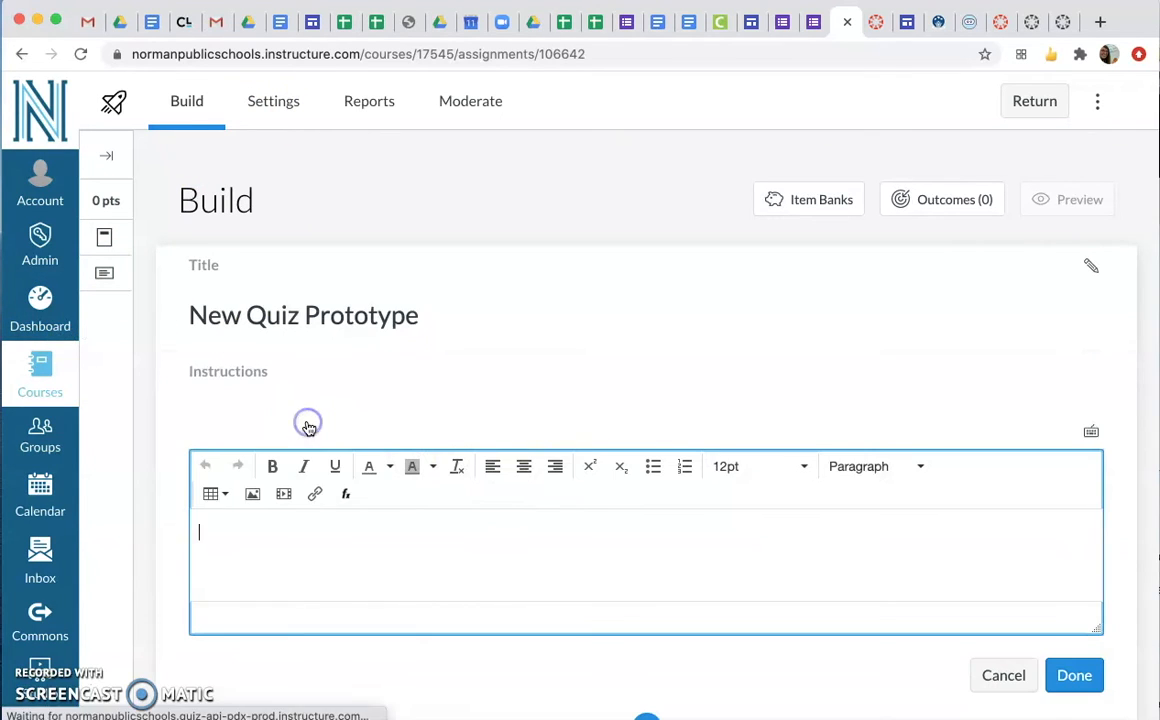
text(A)
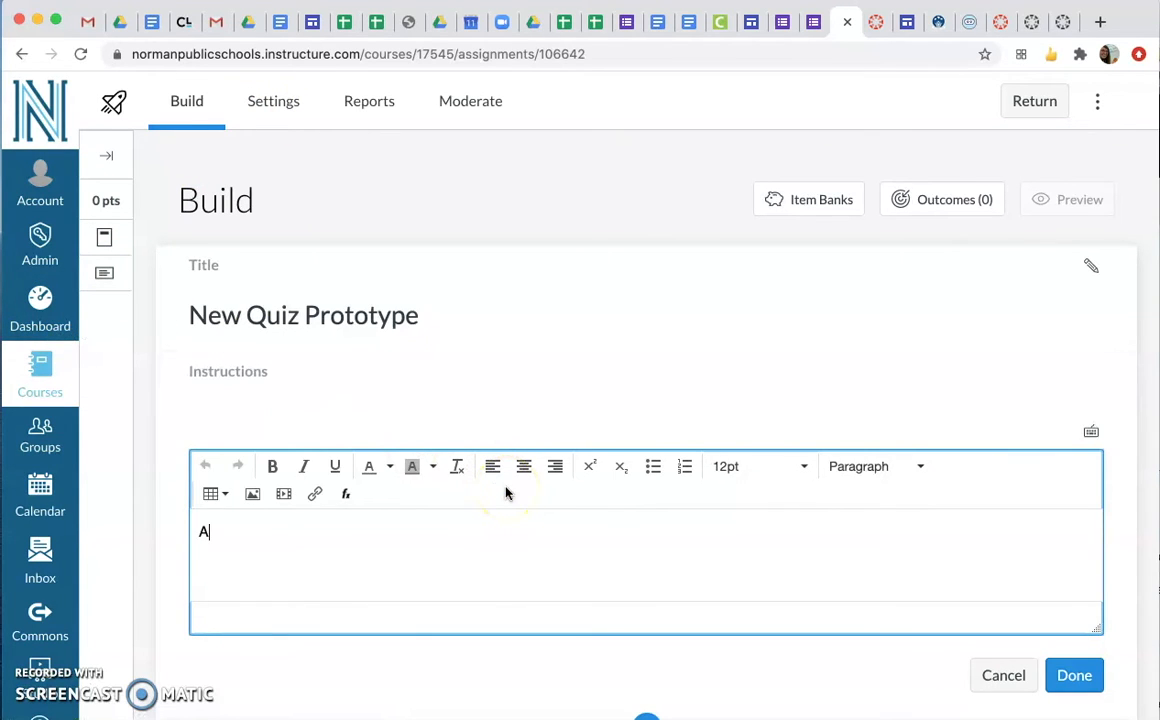
text(nswer all questions)
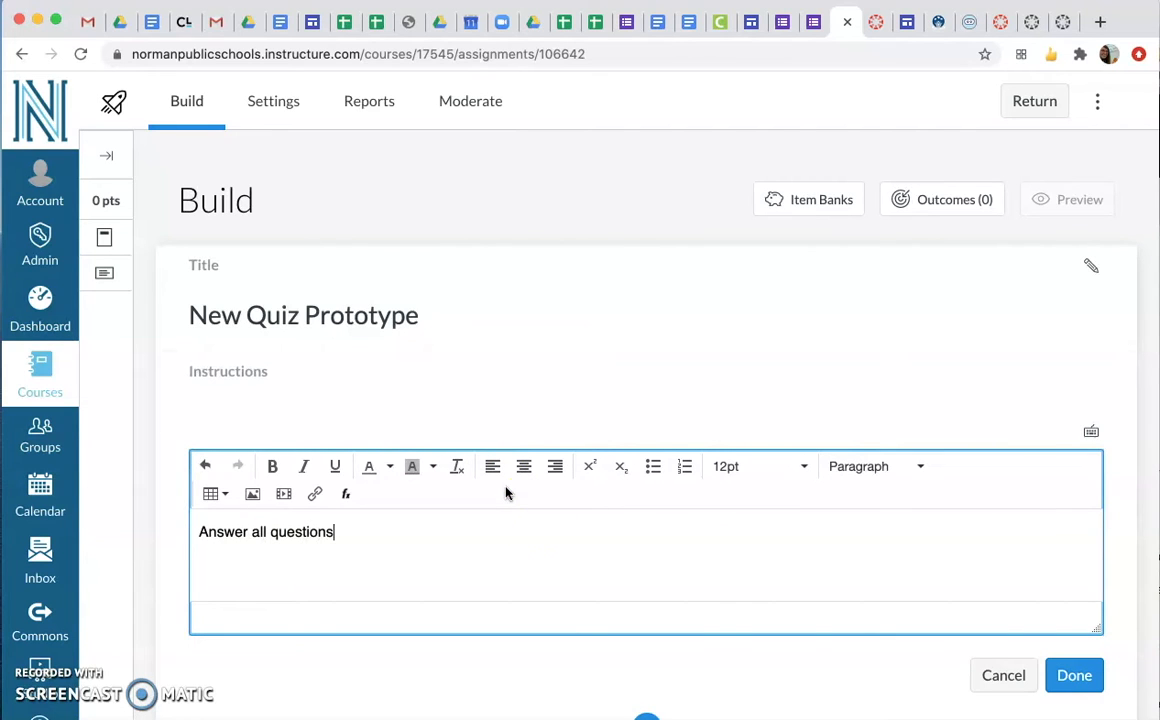
click(726, 592)
click(1082, 675)
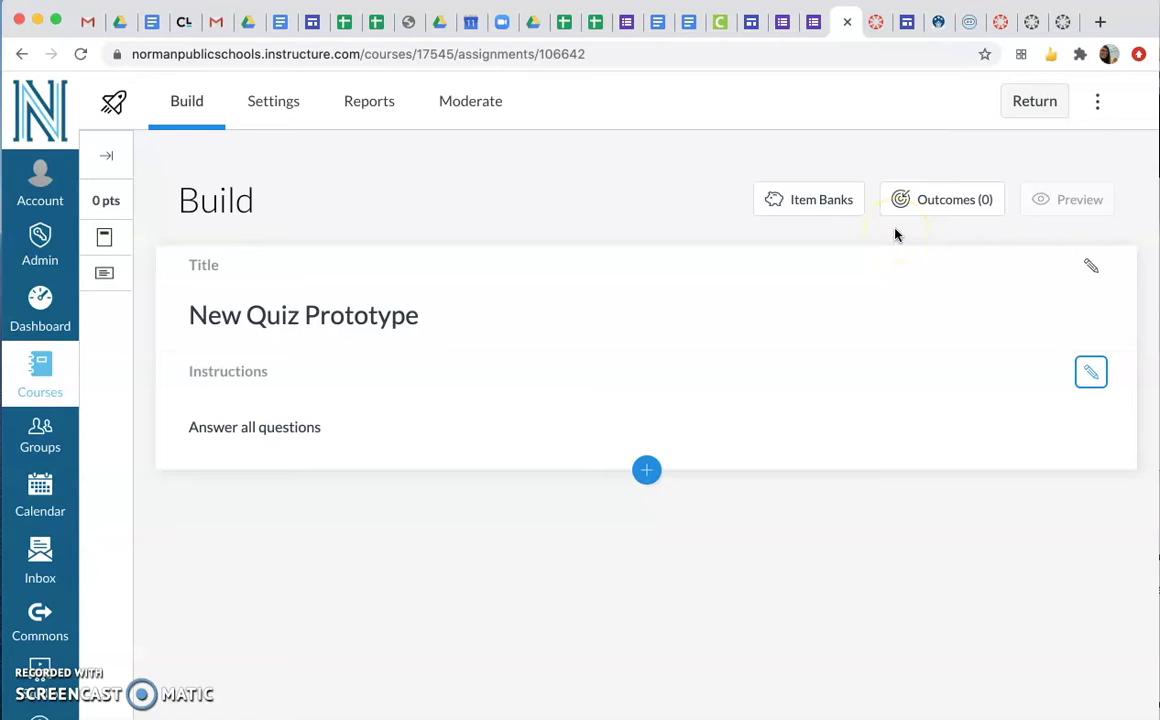
Look through the questions stored in the item bank New Quiz Bank, and close the item banks
click(834, 210)
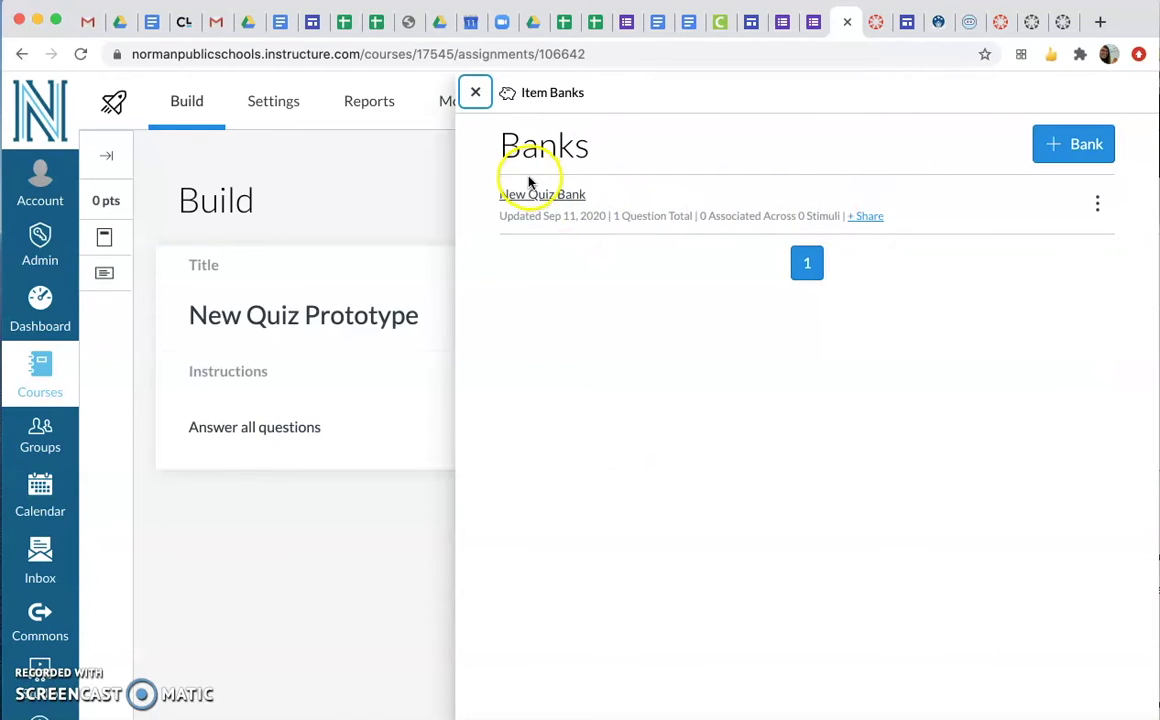
click(530, 196)
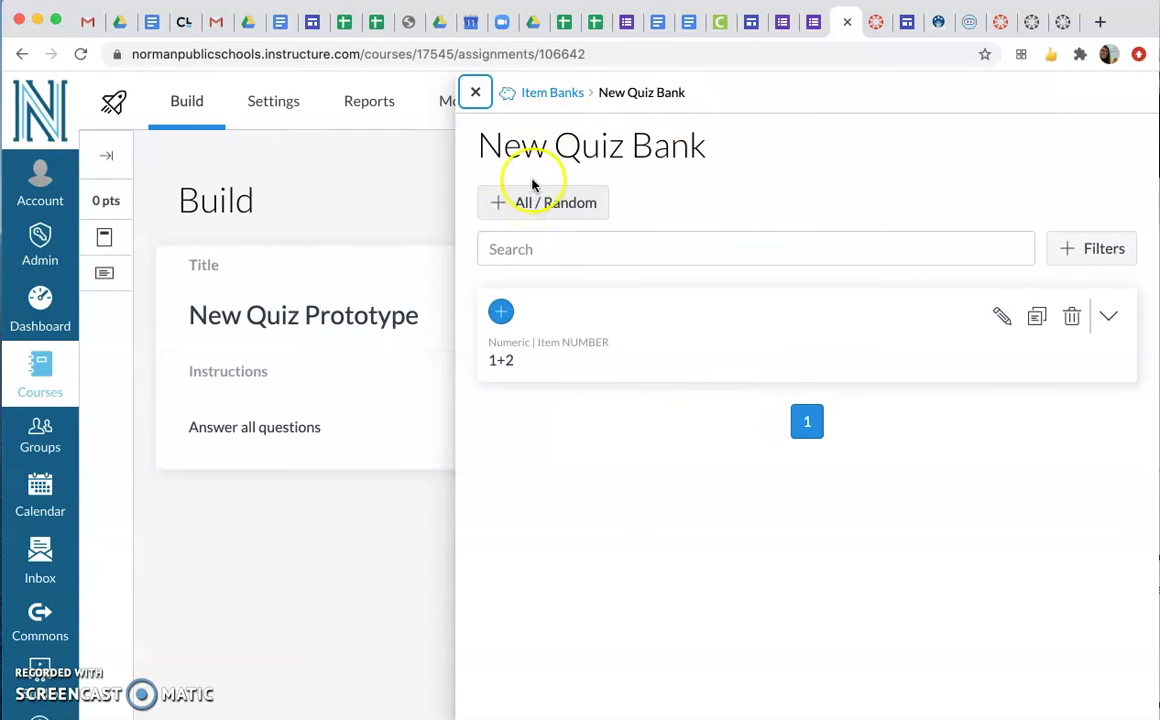
click(475, 92)
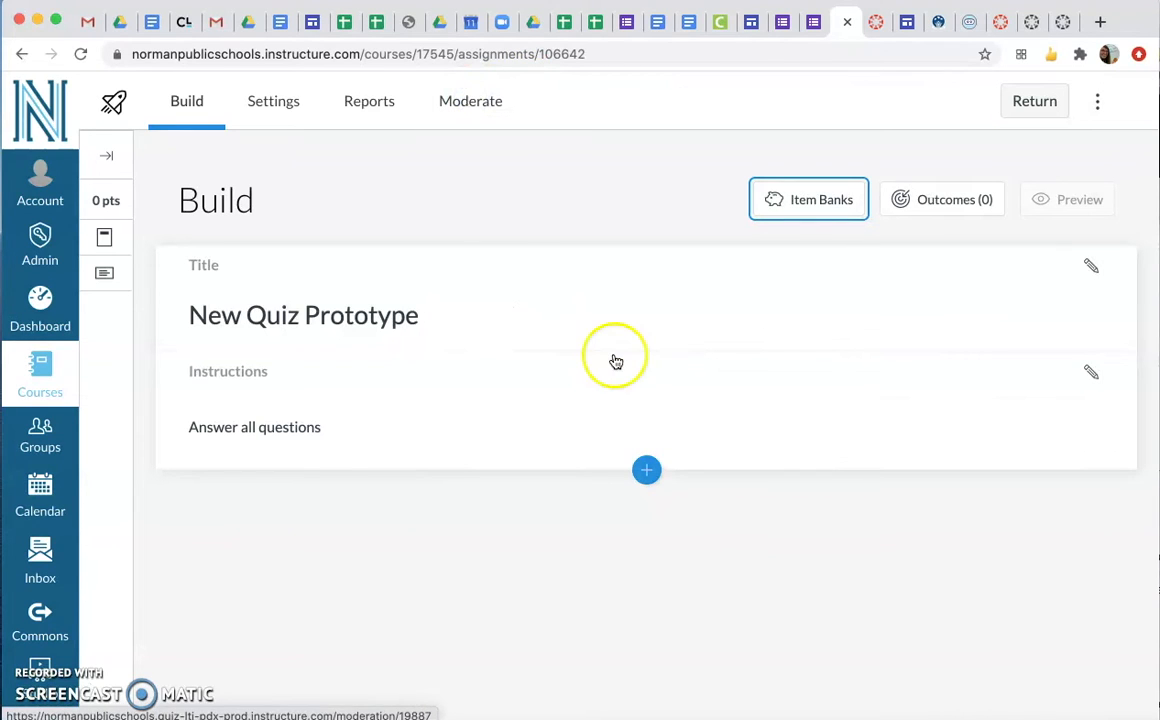
Insert a Multiple Choice question titled "MC 1" with the question stem "2+2=?"
click(645, 471)
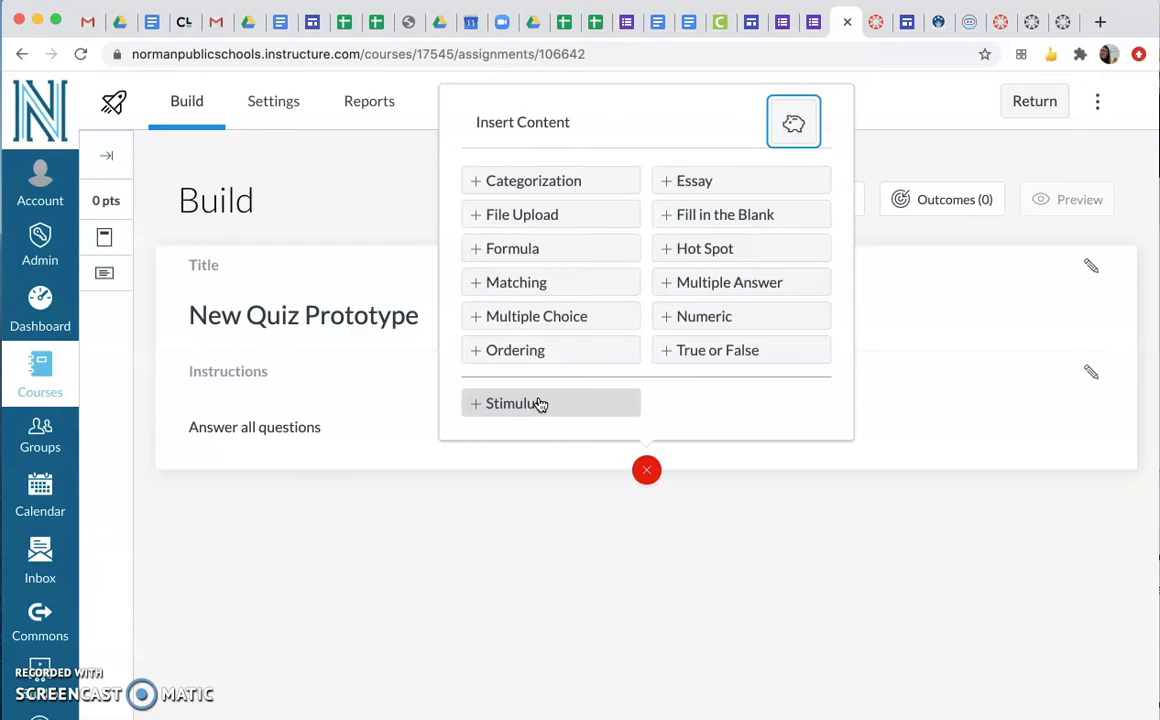
click(595, 320)
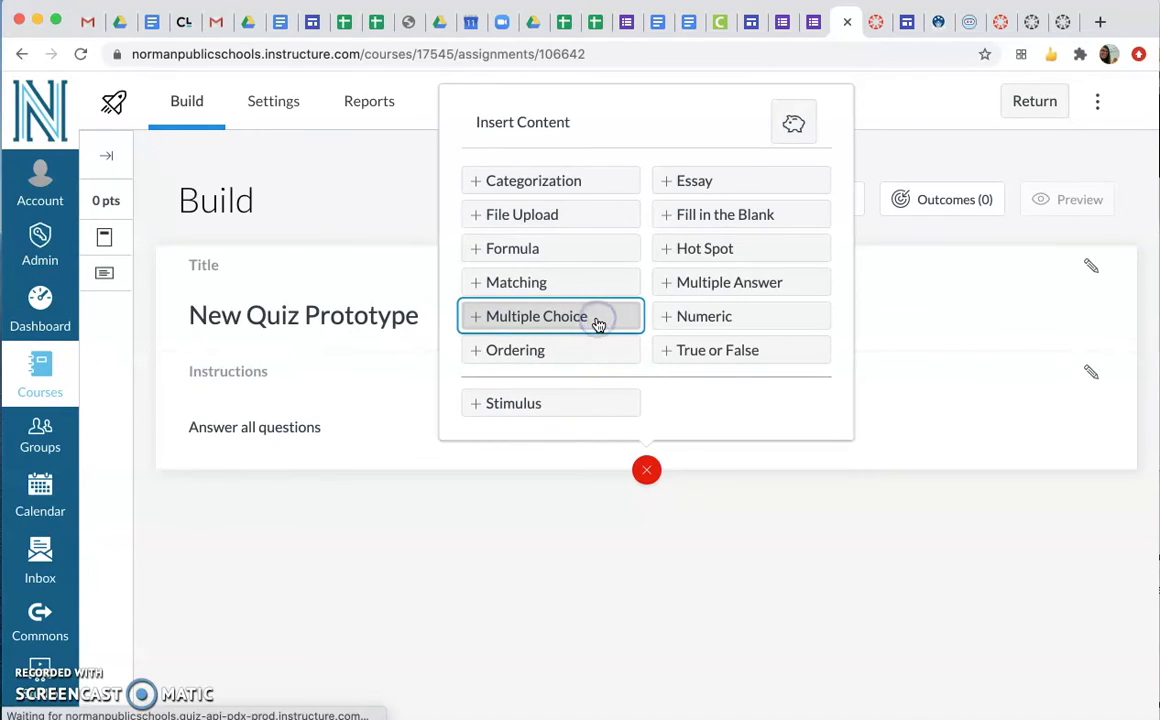
scroll(577, 381, down, 2)
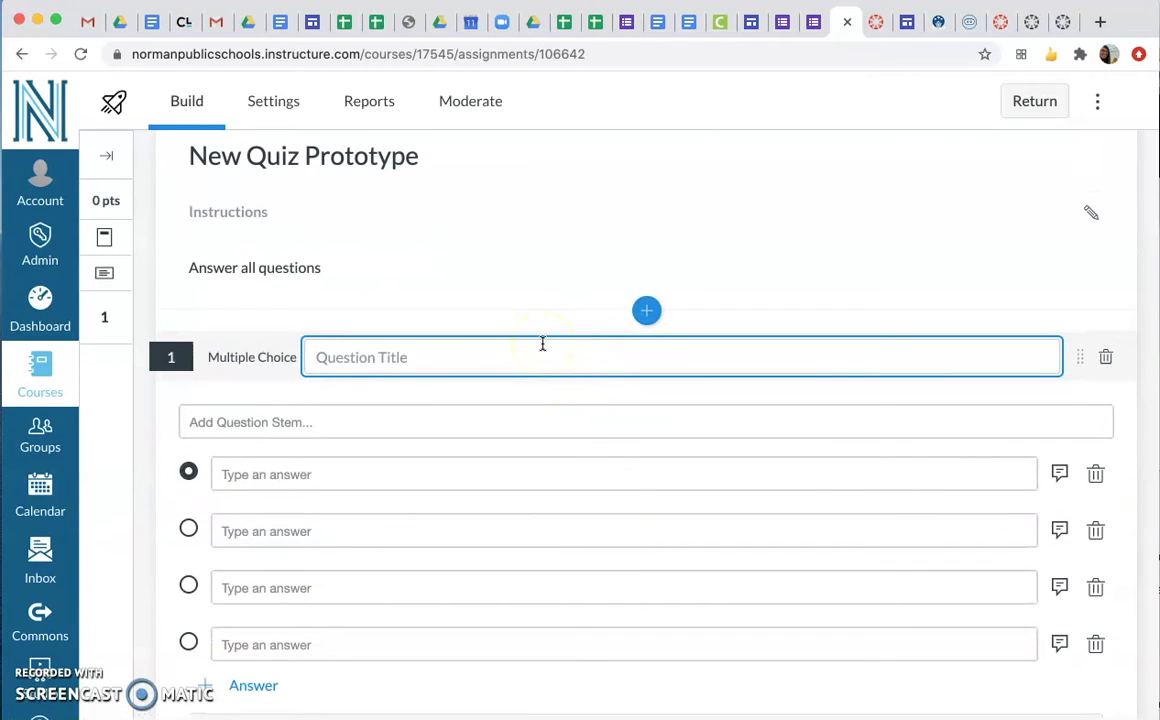
text(MC 1)
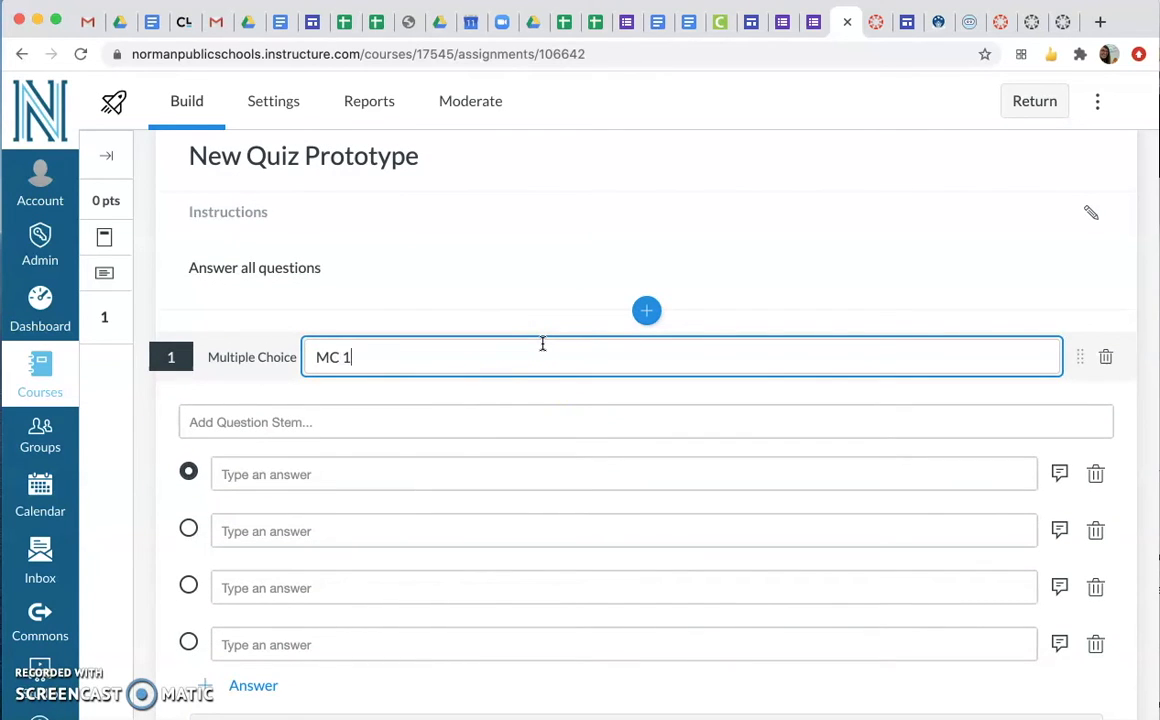
click(456, 420)
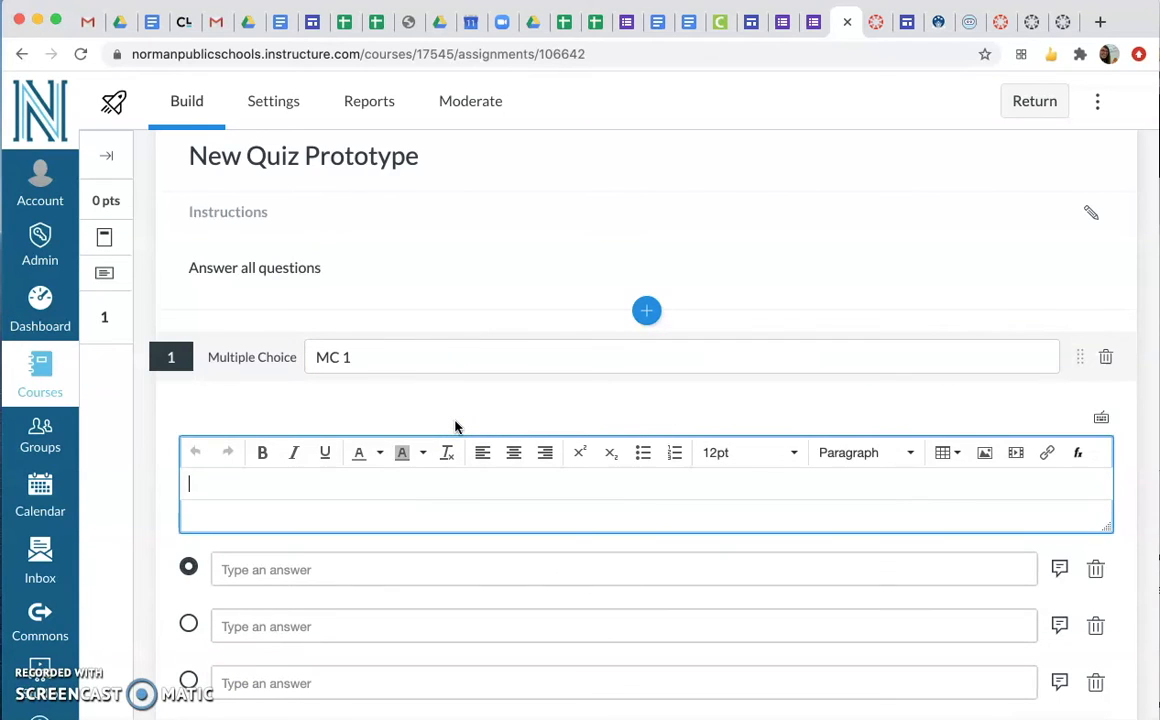
text(2+2=?)
Fill in the four answer choices in order as 4, 2, 1 and 3, keeping 4 as the correct answer
click(404, 570)
scroll(405, 570, down, 2)
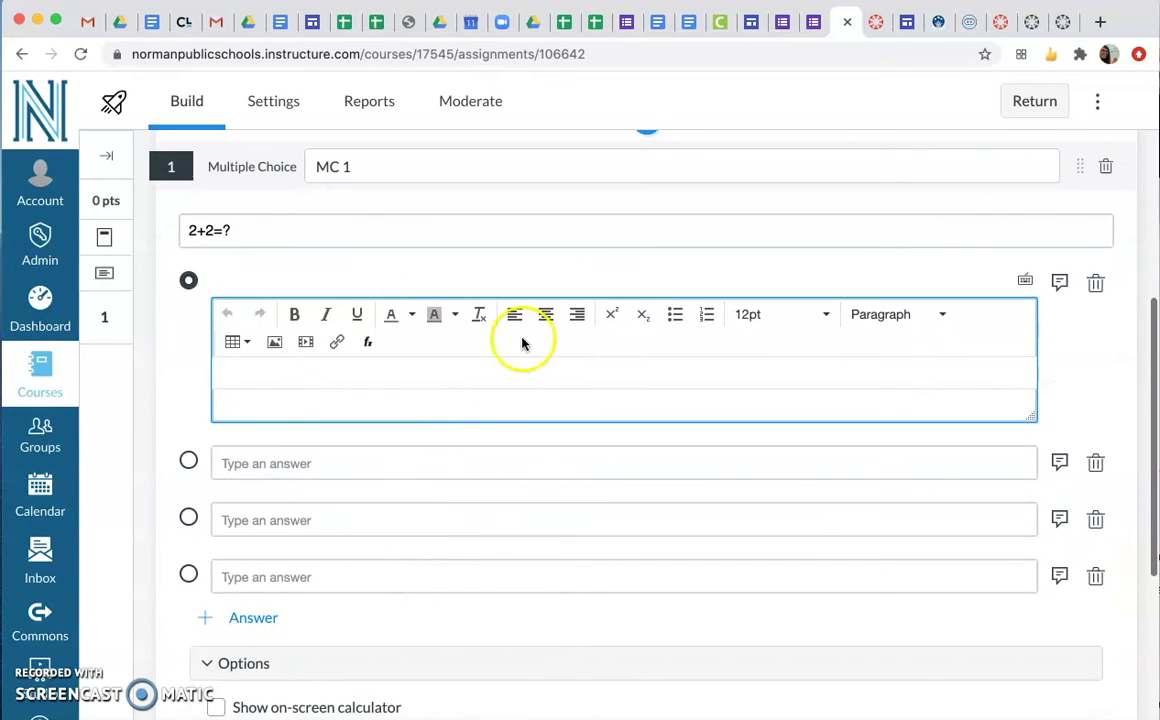
text(4)
click(459, 456)
text(2)
click(430, 520)
text(1)
click(414, 570)
text(3)
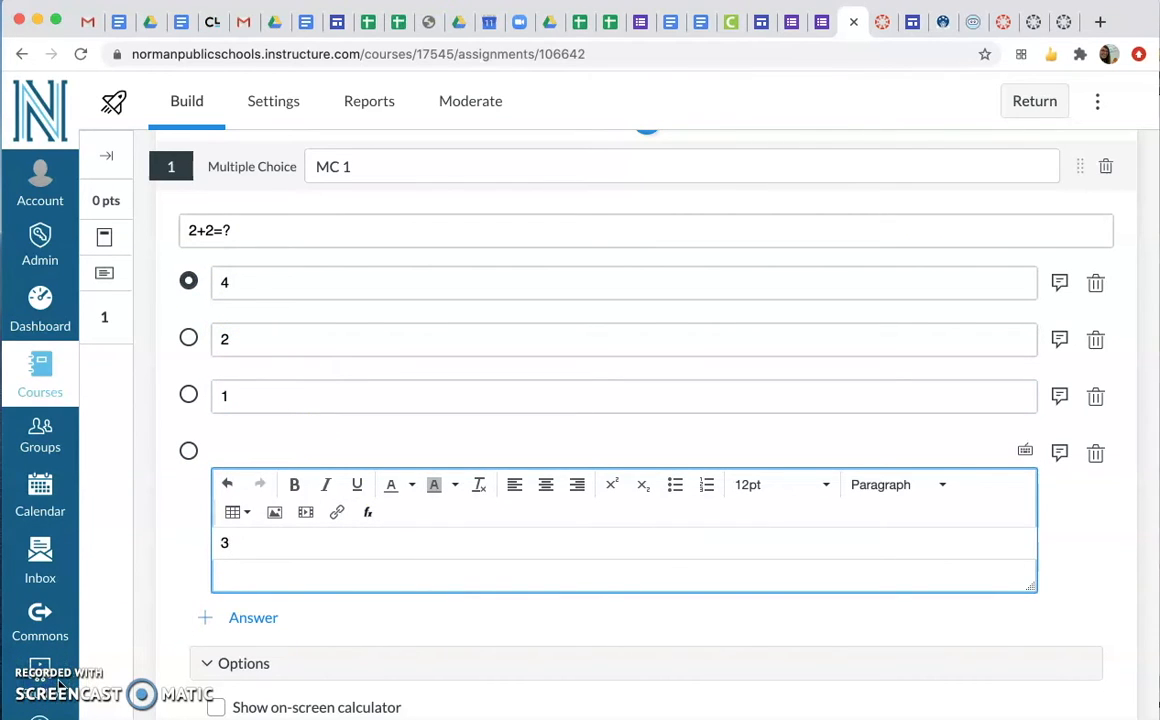
click(601, 629)
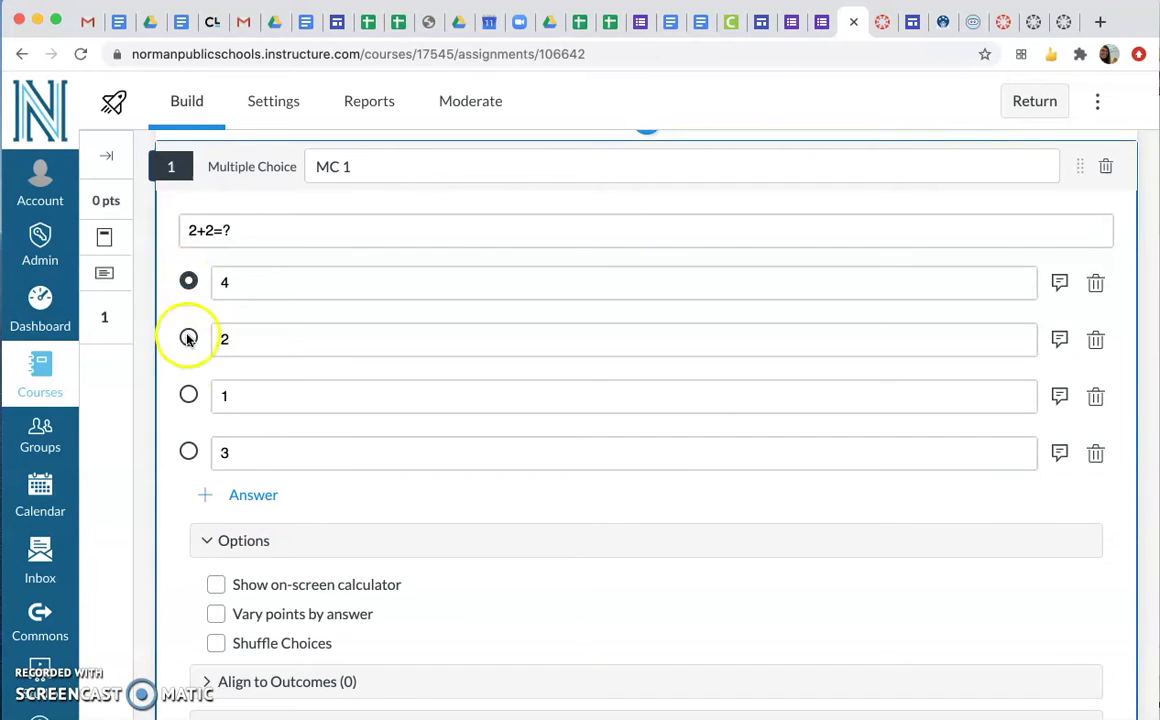
Add the multiple choice question to the existing item bank New Quiz Bank and save the finished question
scroll(365, 608, down, 1)
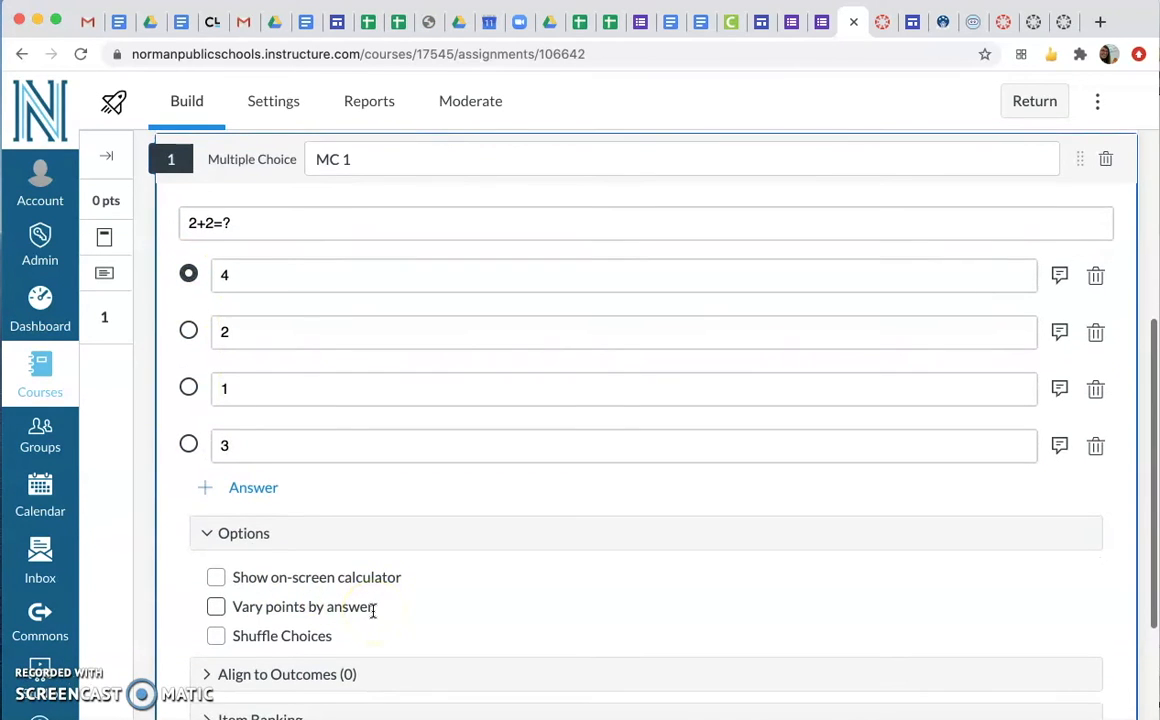
scroll(372, 611, down, 3)
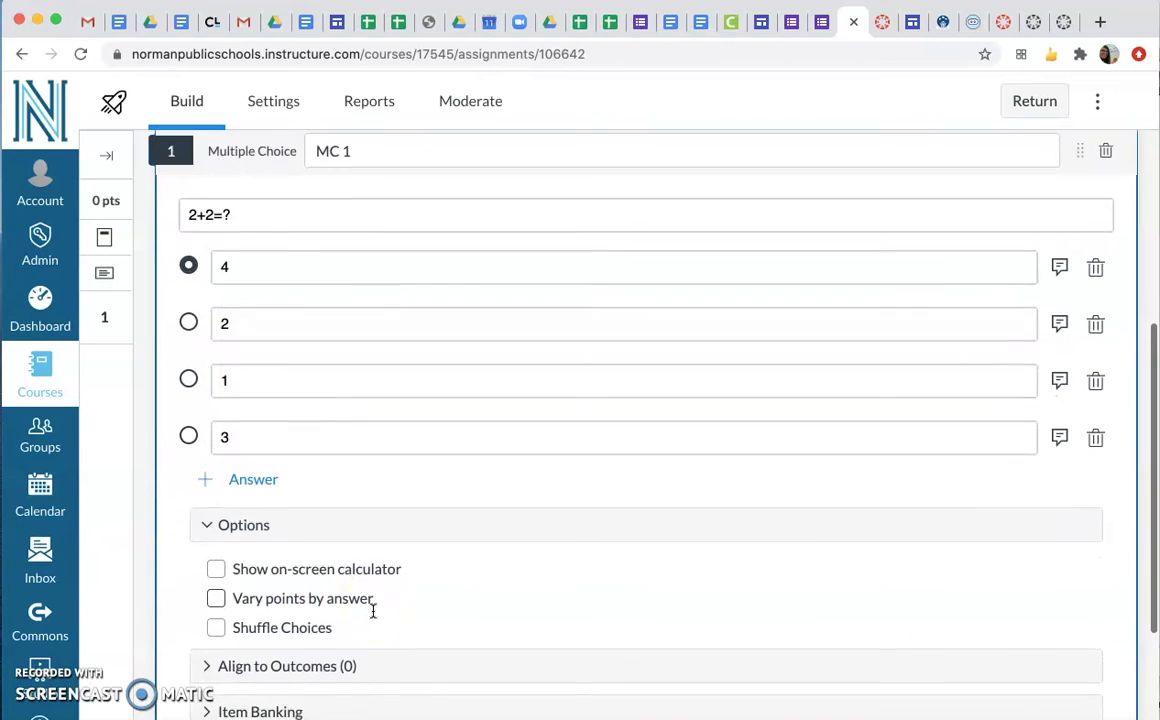
scroll(372, 611, down, 1)
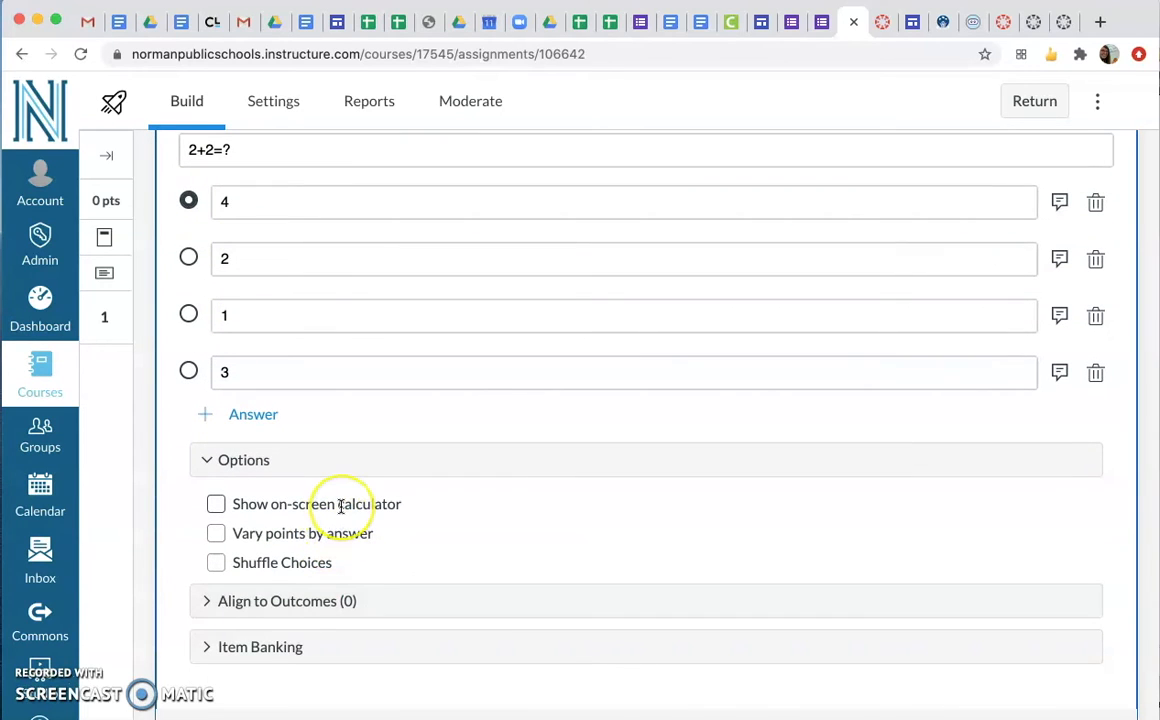
click(209, 537)
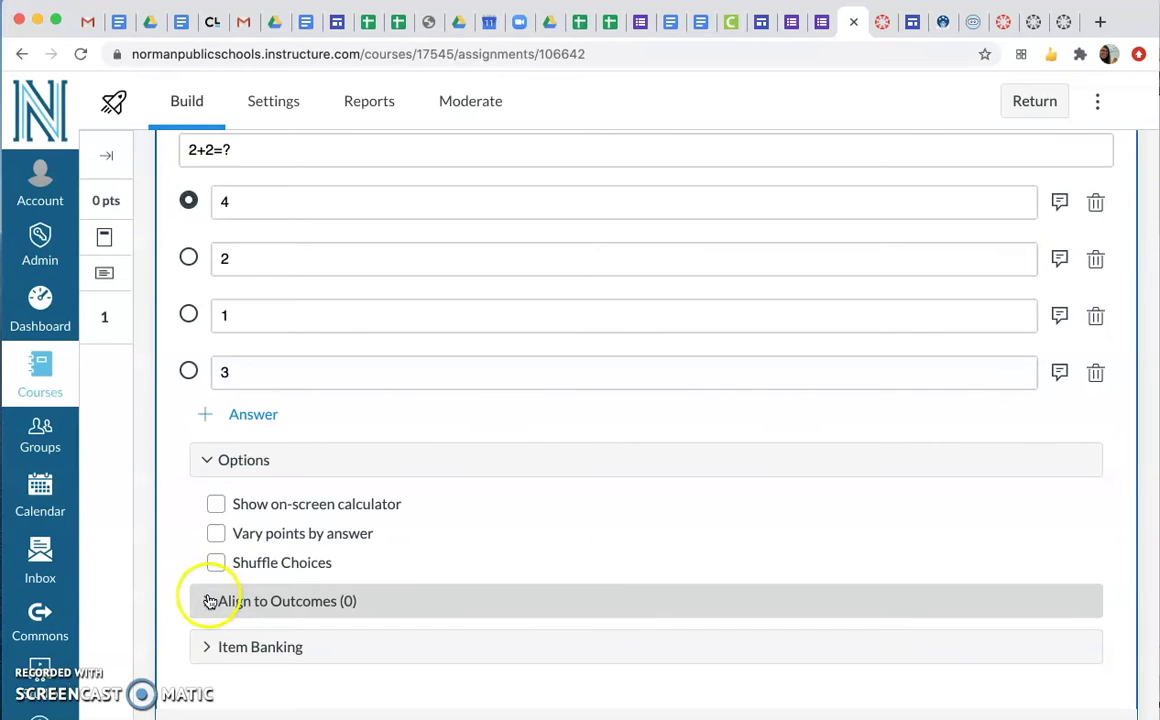
scroll(190, 515, down, 2)
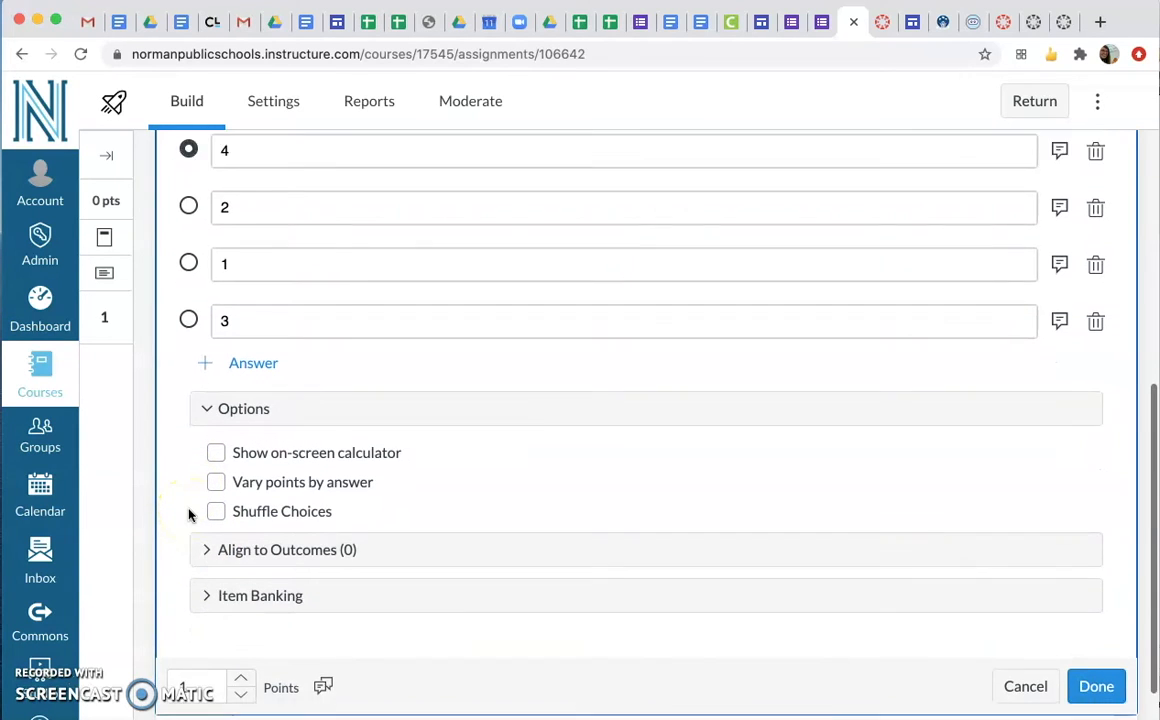
click(204, 540)
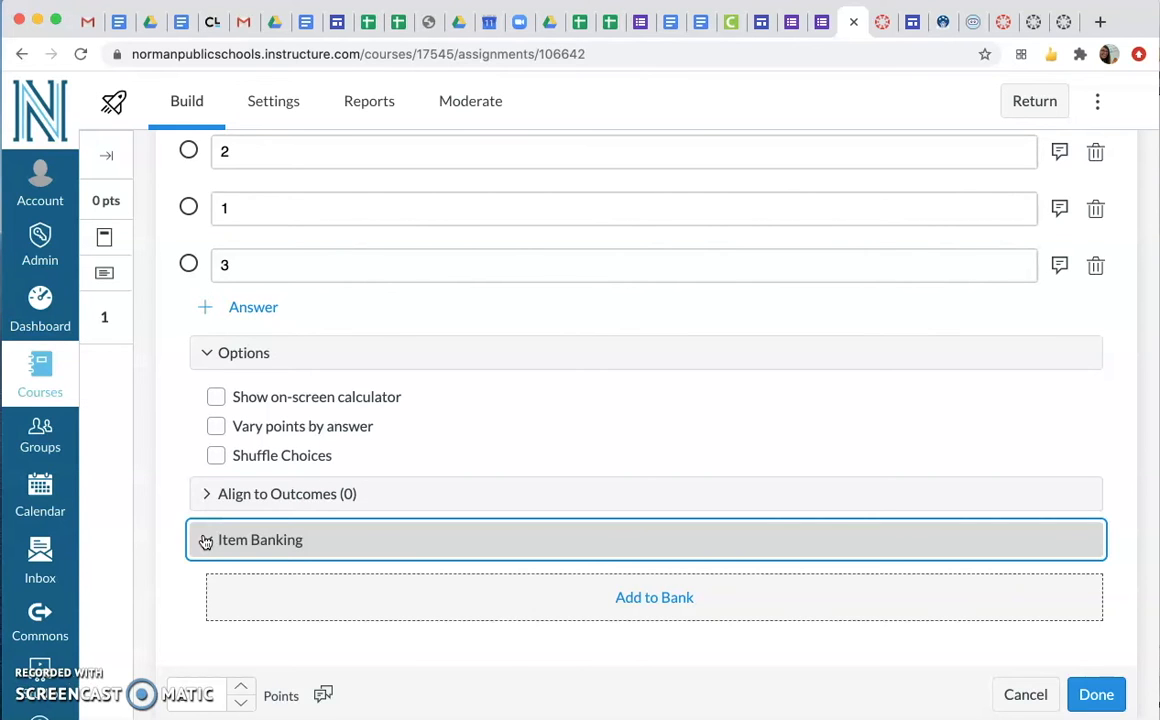
click(531, 586)
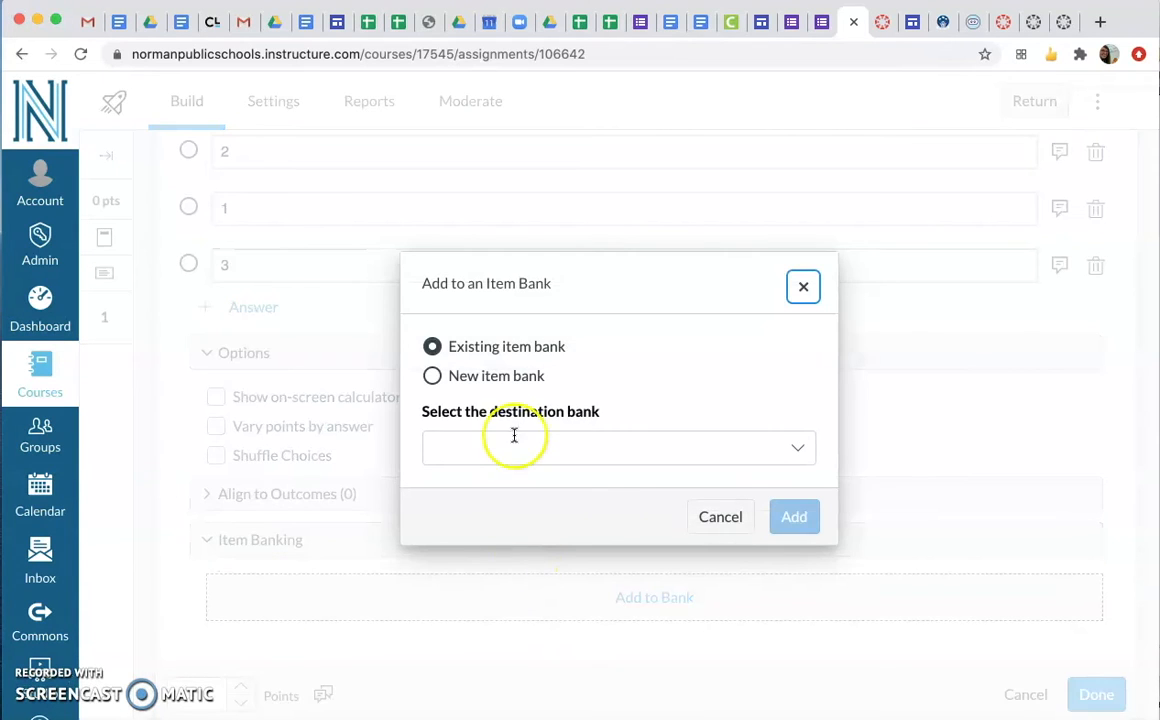
click(509, 375)
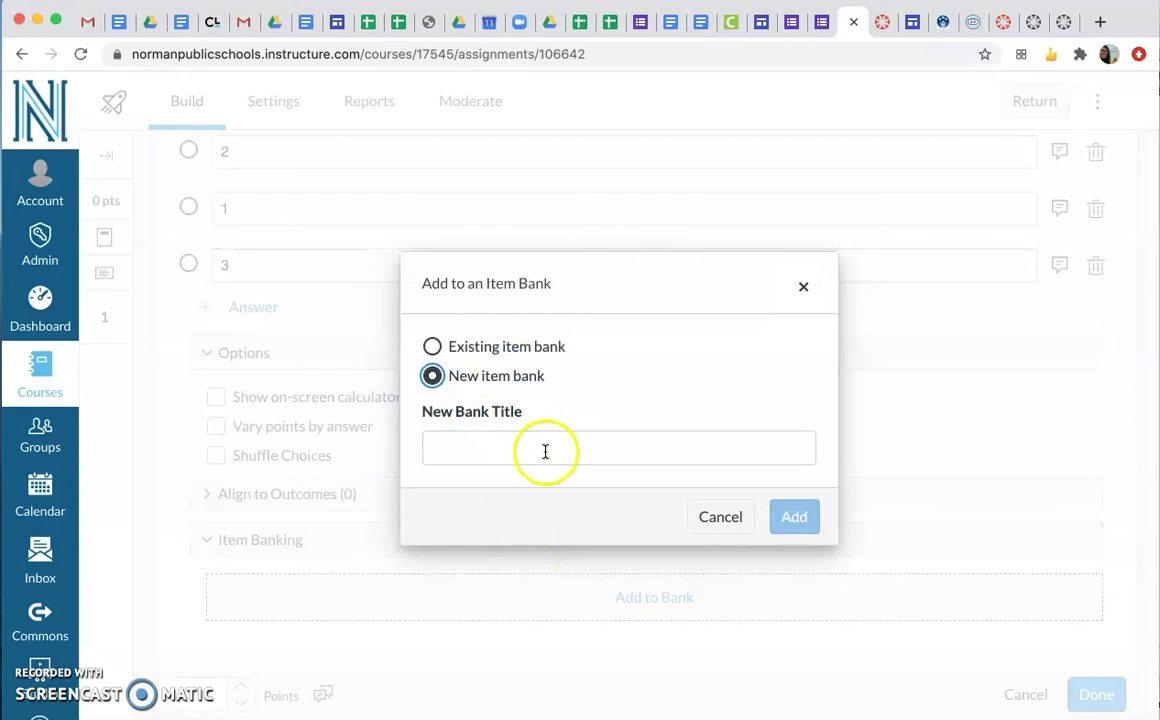
click(432, 346)
click(621, 445)
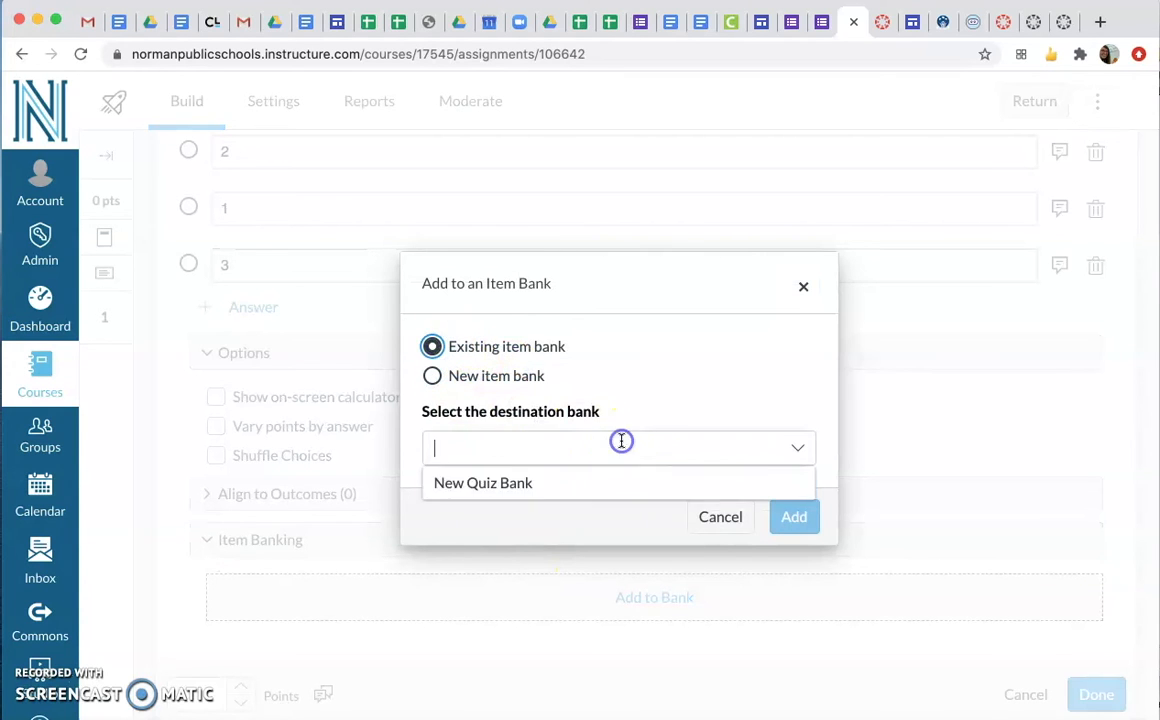
click(598, 489)
click(797, 518)
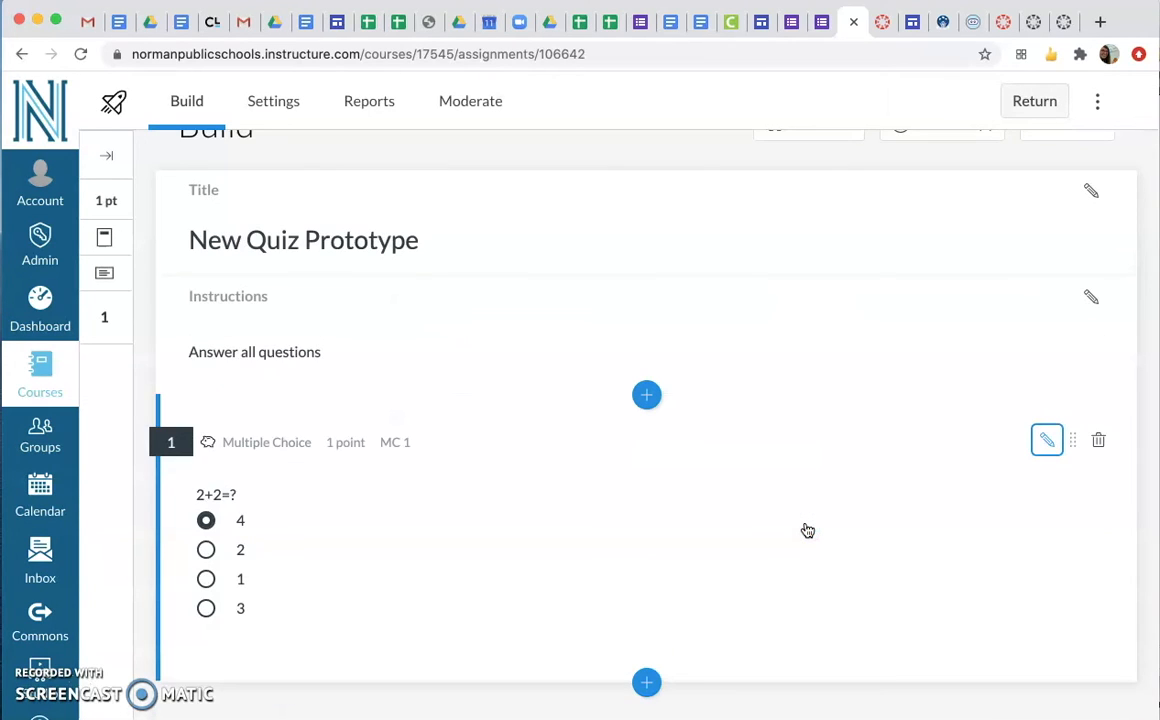
click(788, 386)
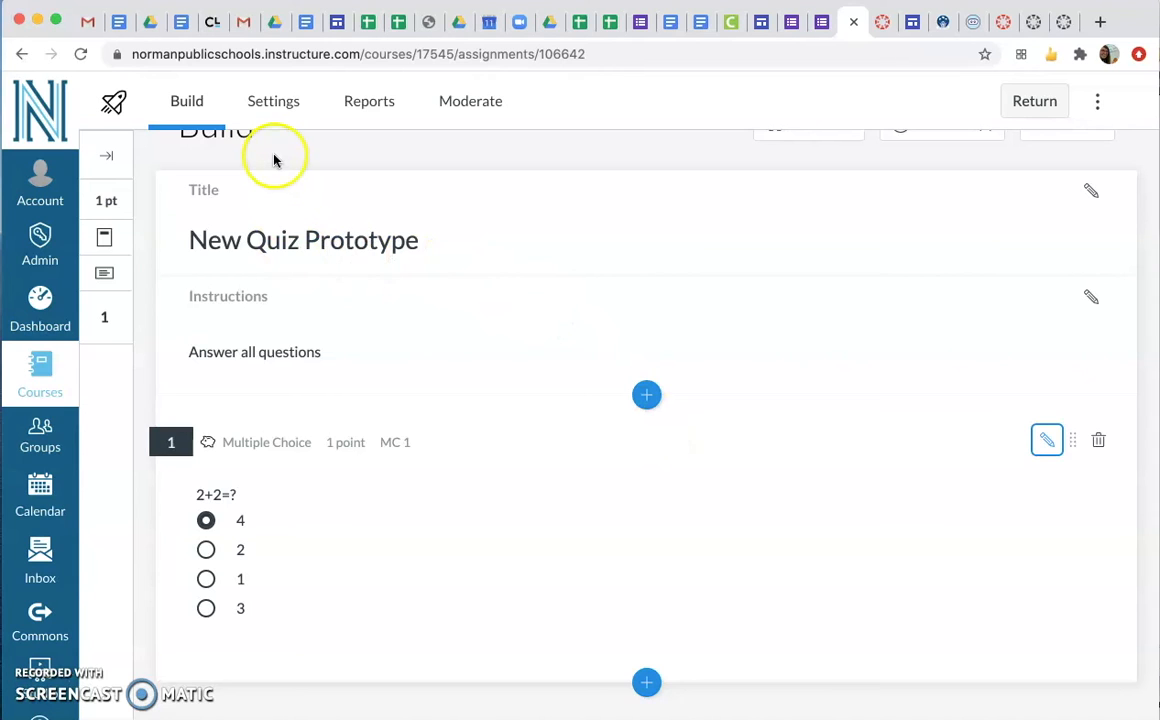
In the quiz settings, switch Shuffle questions on and back off, and enable Restrict student result view
click(261, 101)
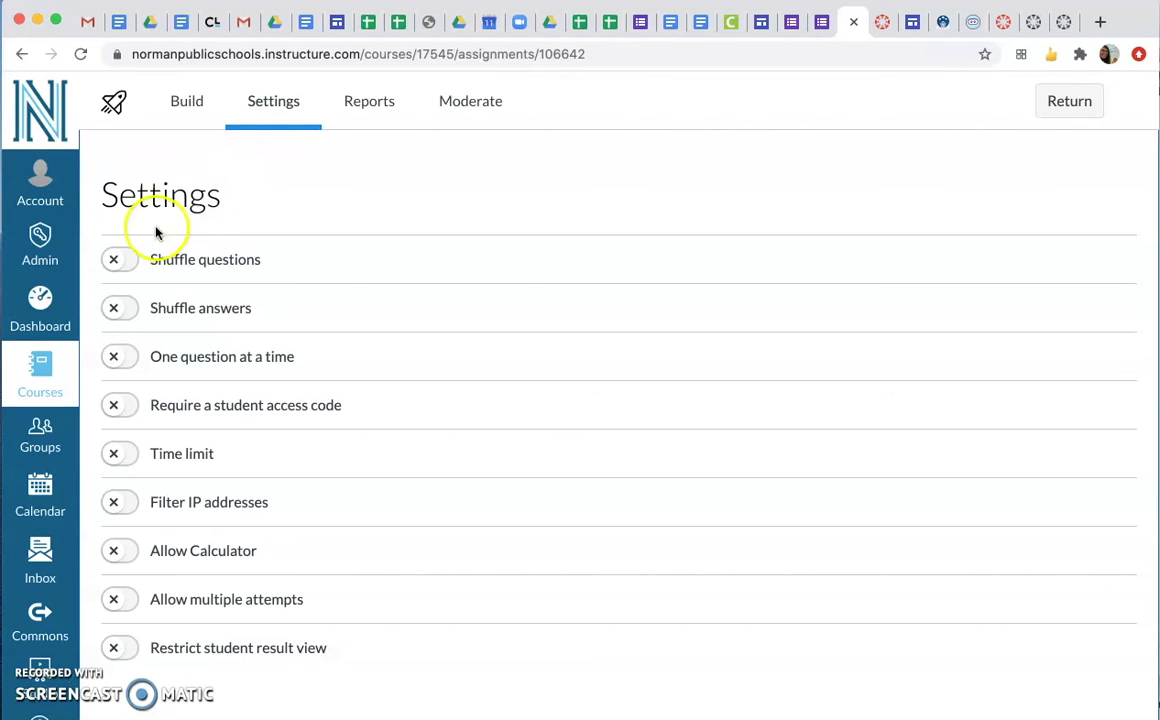
click(119, 265)
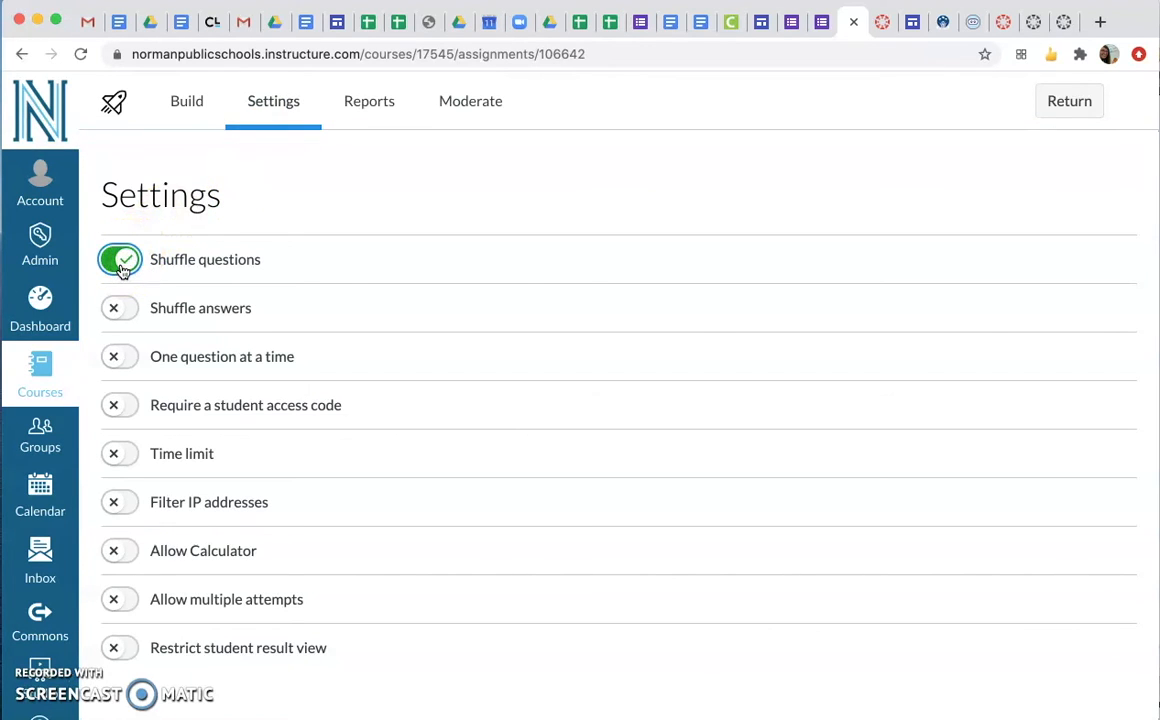
click(120, 264)
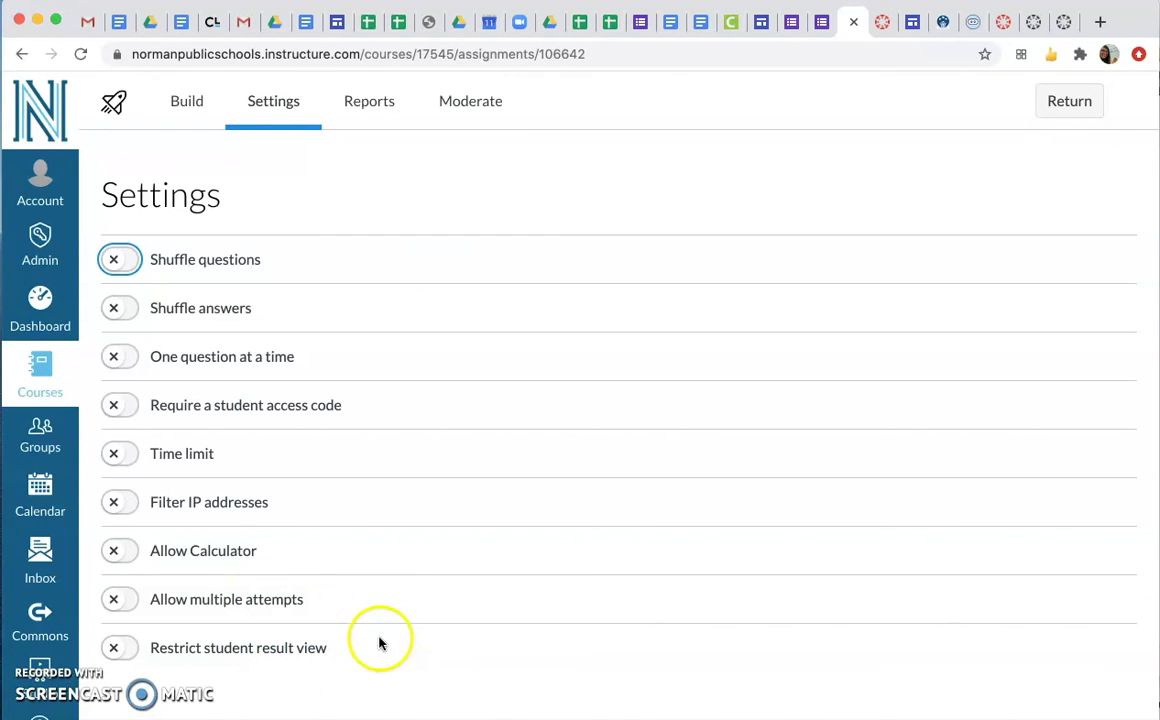
click(113, 648)
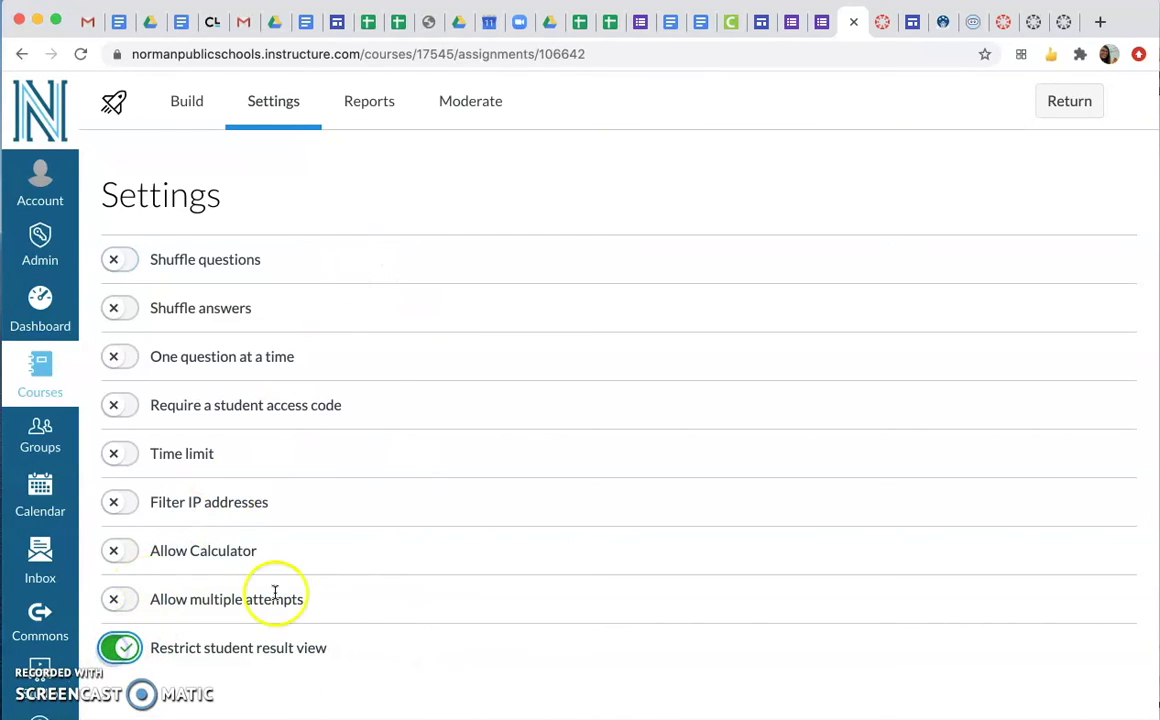
scroll(360, 458, down, 4)
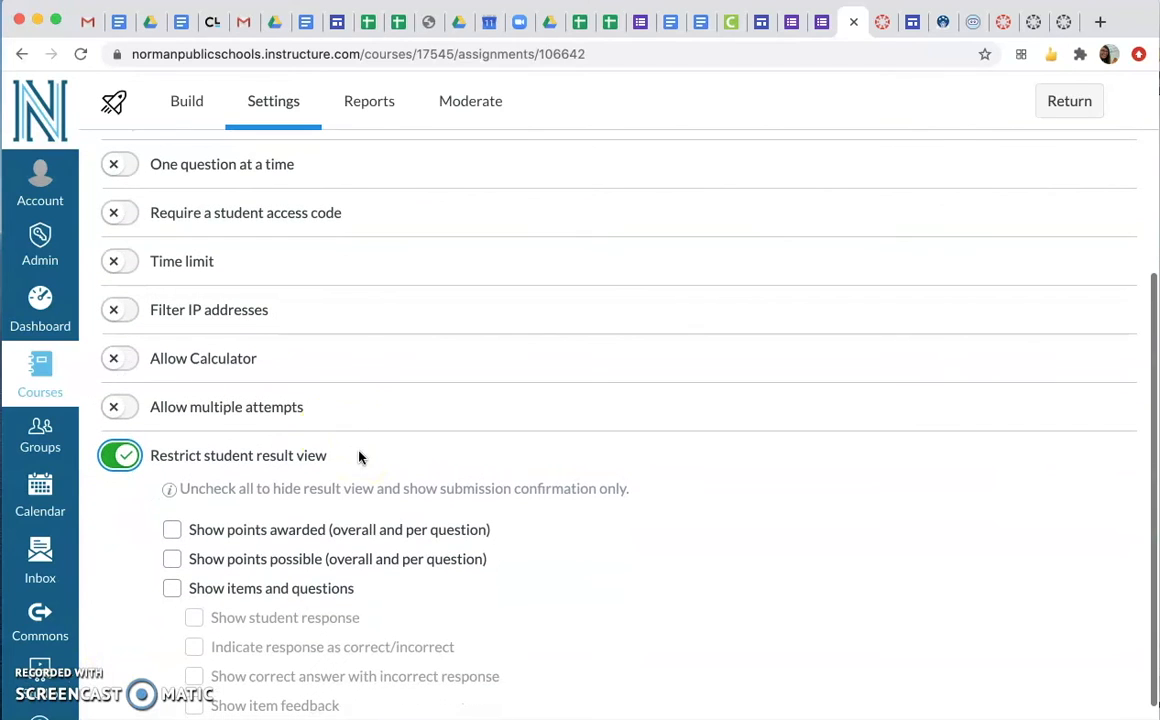
scroll(329, 518, down, 1)
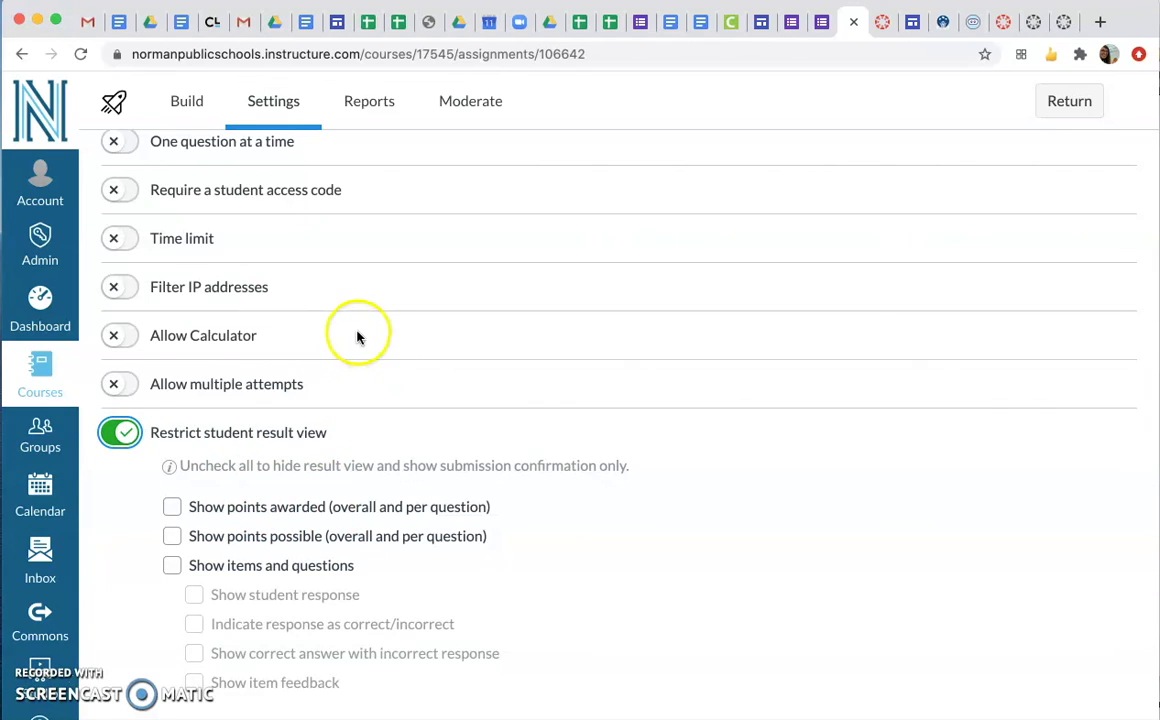
View the quiz's Reports and Moderate pages, and return to the course's list of quizzes
click(386, 116)
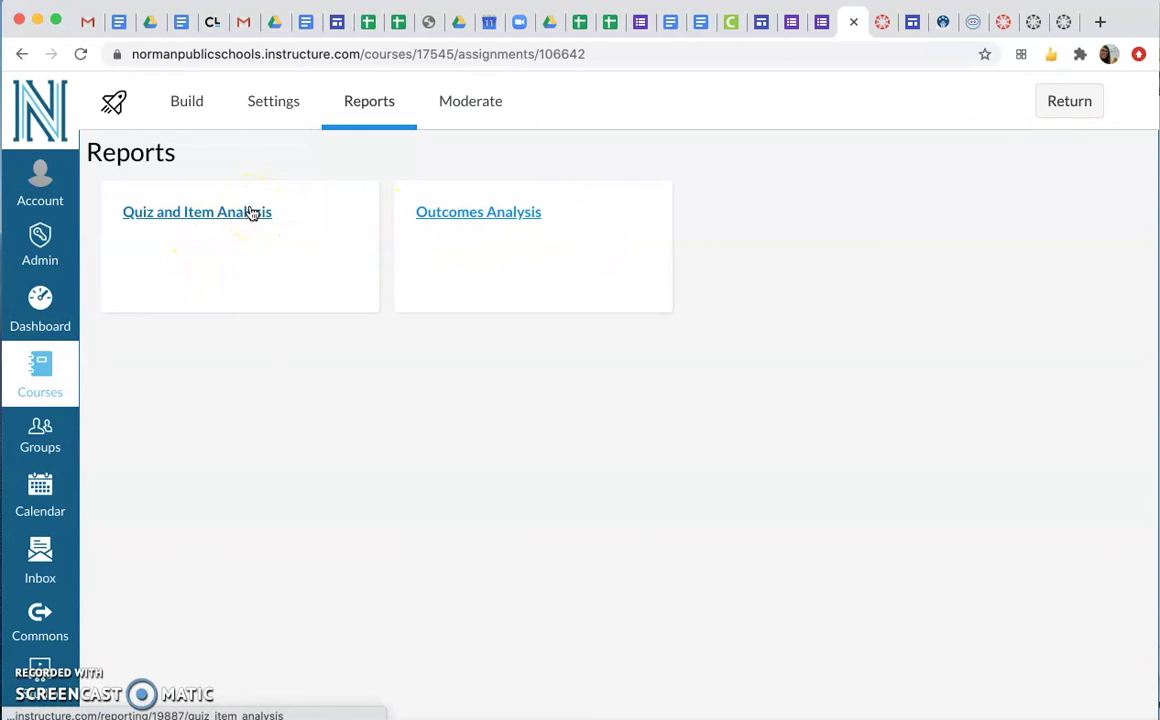
click(461, 110)
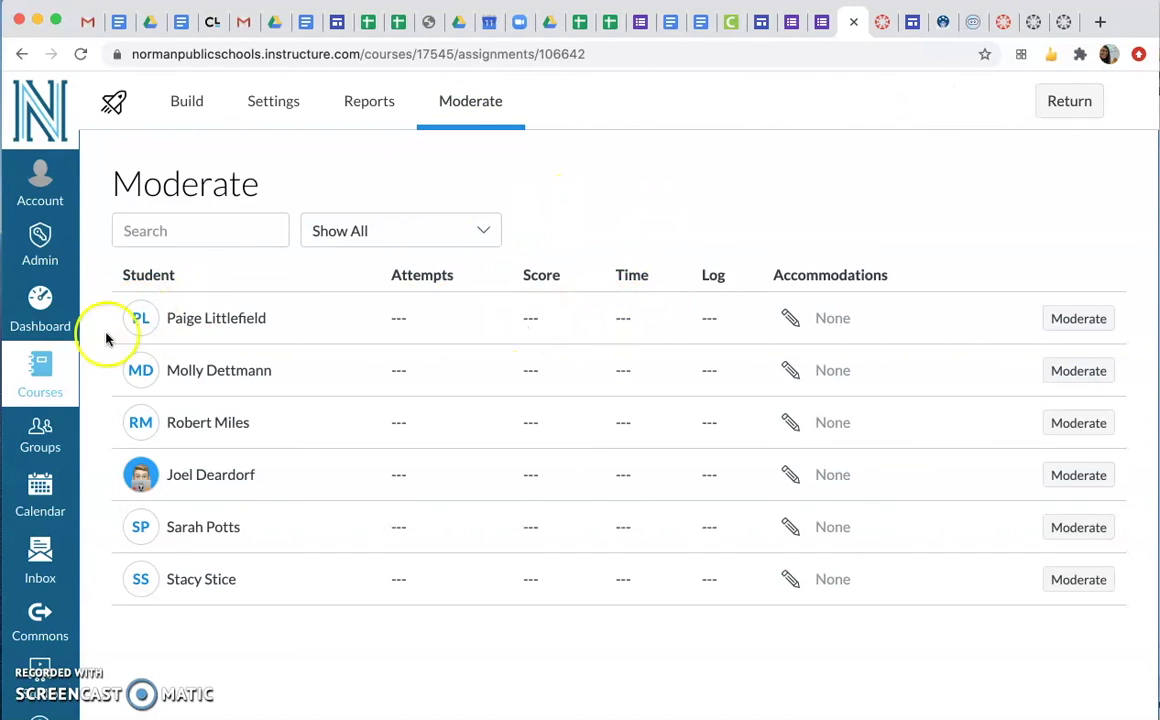
click(1085, 104)
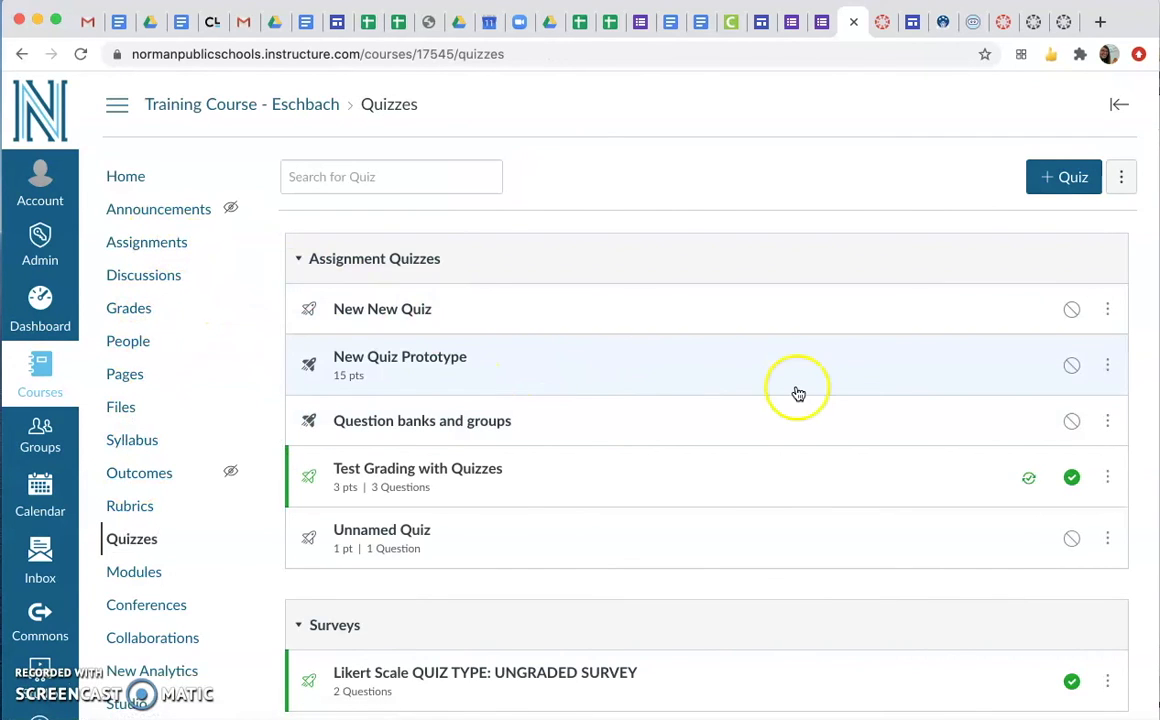
Add the quiz Unnamed Quiz to the course module GRADING PRACTICE FOR TRAINING without indentation
click(136, 567)
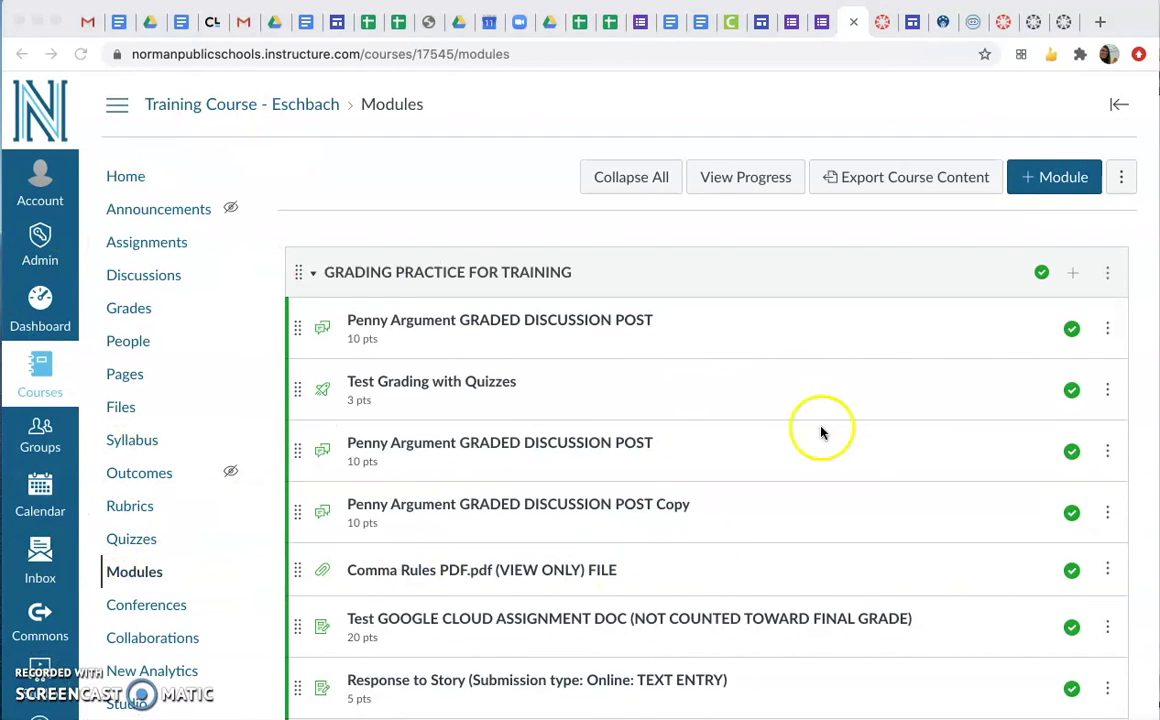
click(1073, 277)
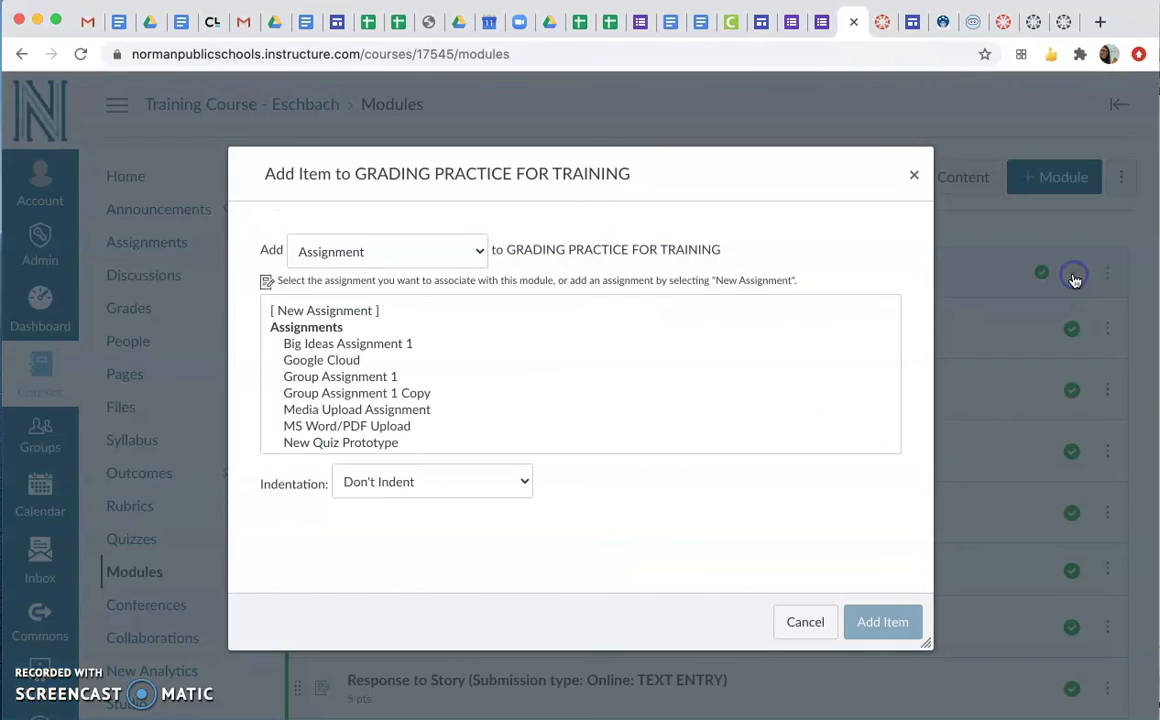
click(377, 264)
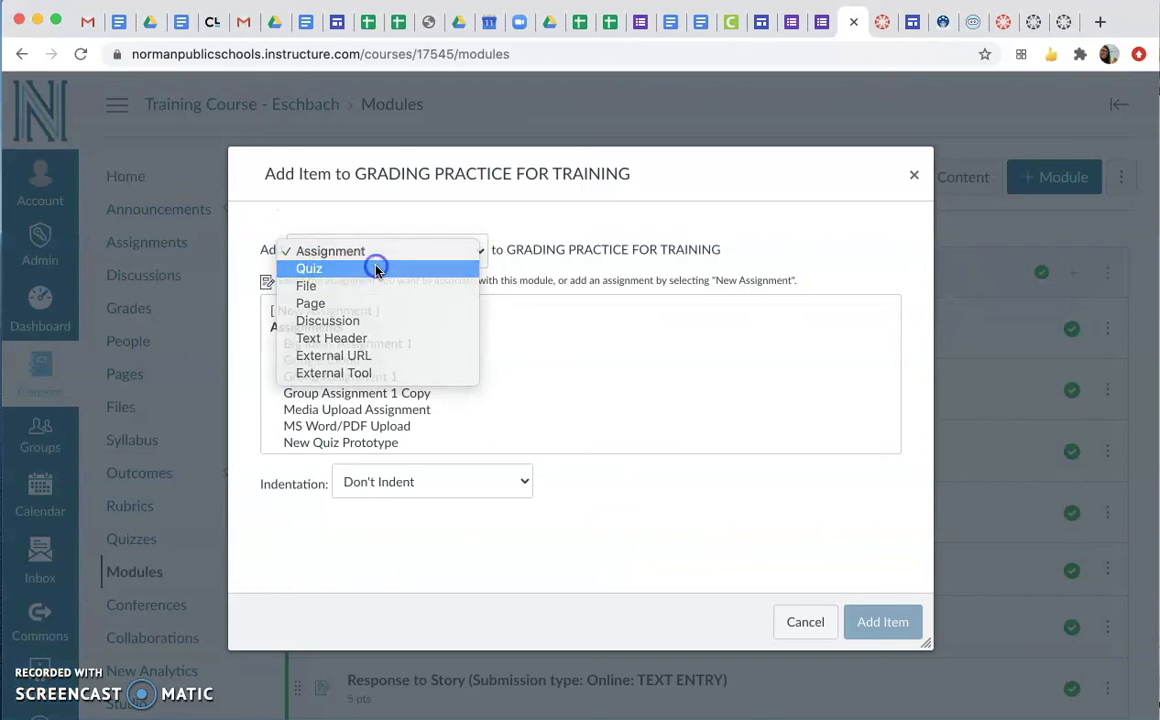
click(375, 267)
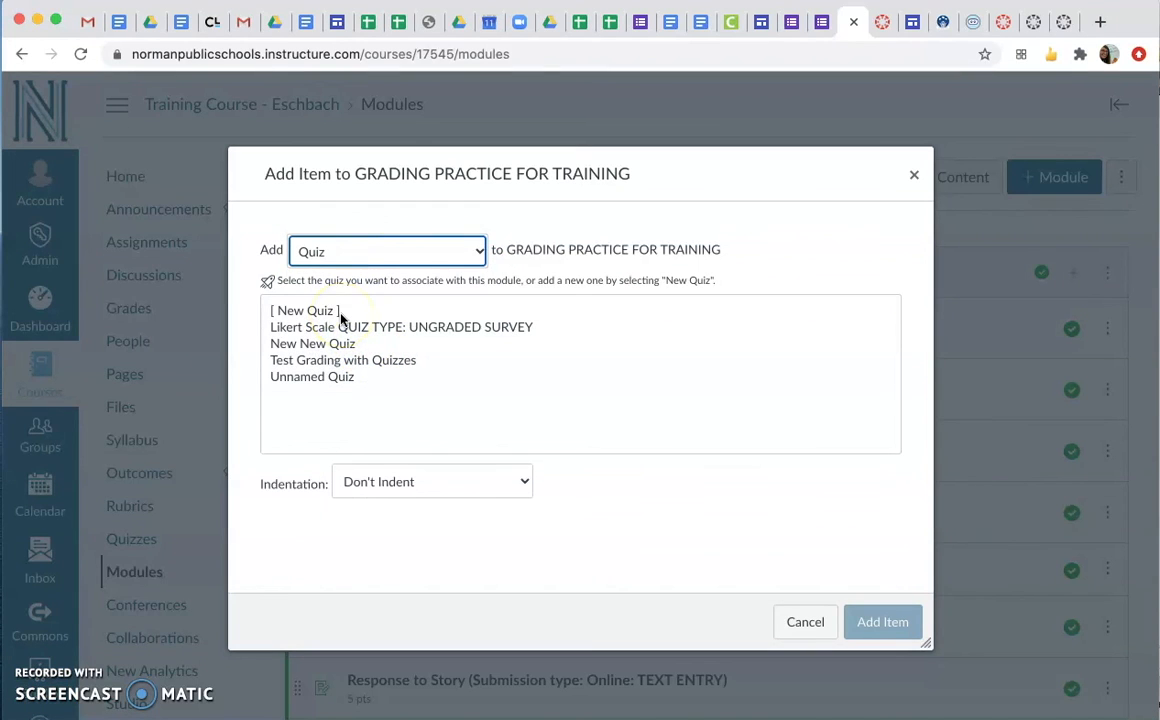
click(337, 379)
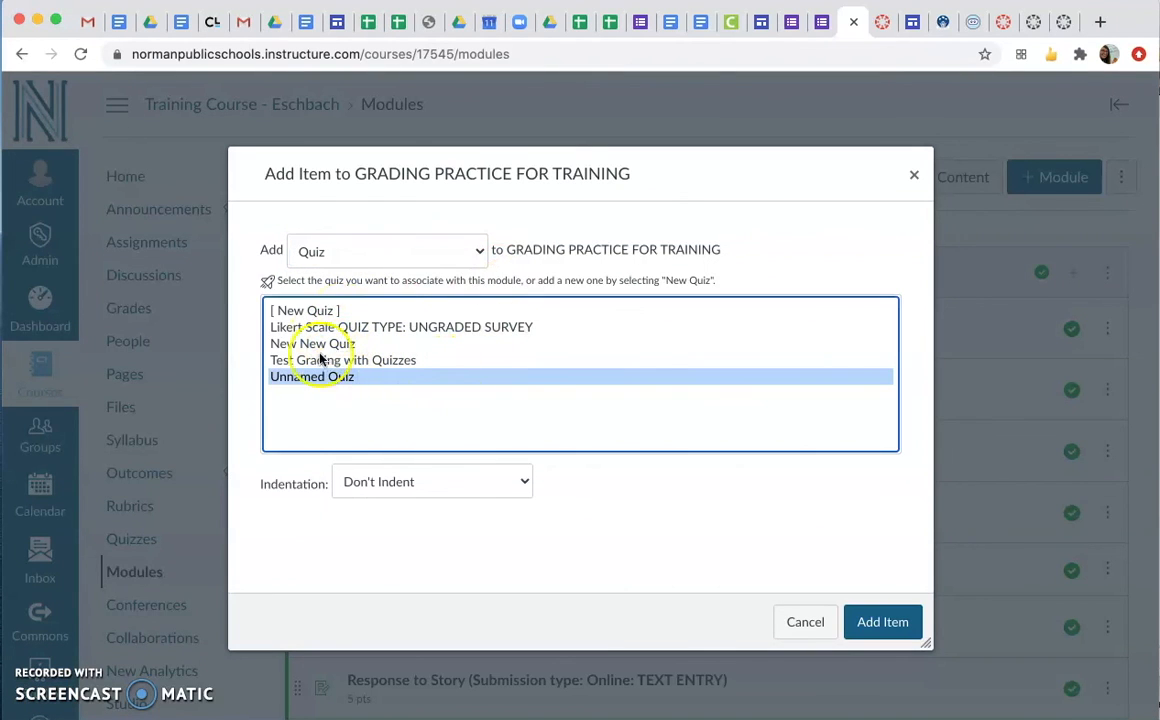
click(884, 622)
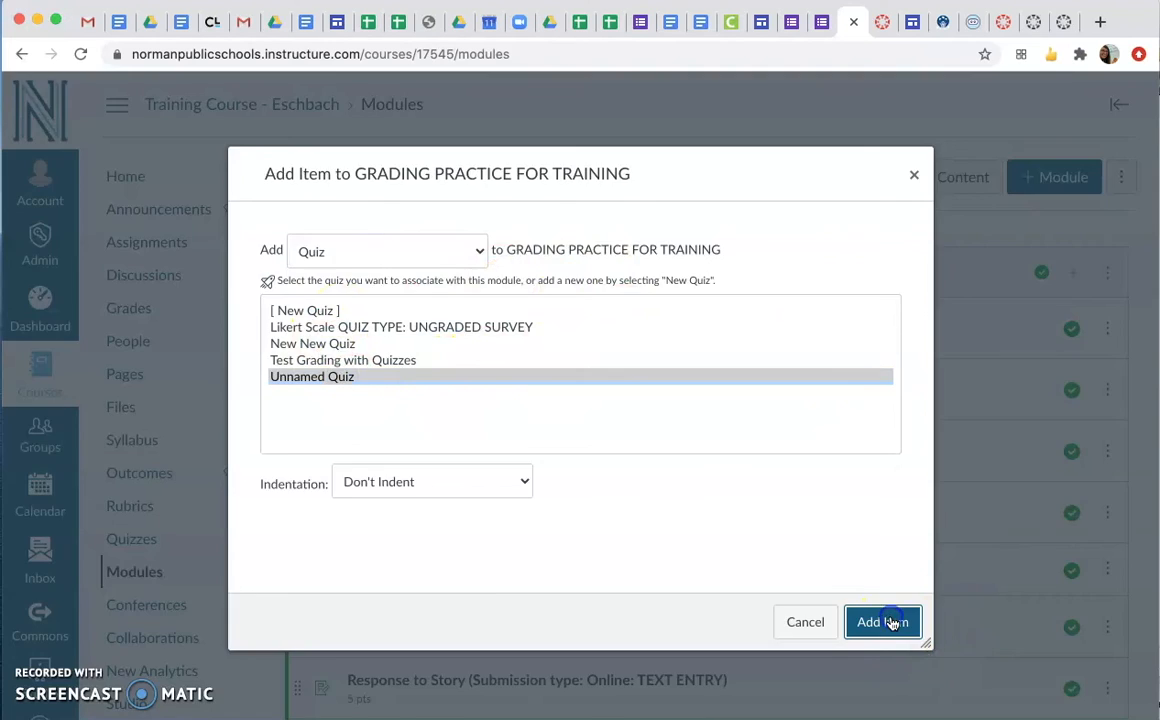
Find Unnamed Quiz at the end of the module, look over the actions available for it, and dismiss them
scroll(893, 624, down, 3)
scroll(893, 624, down, 3)
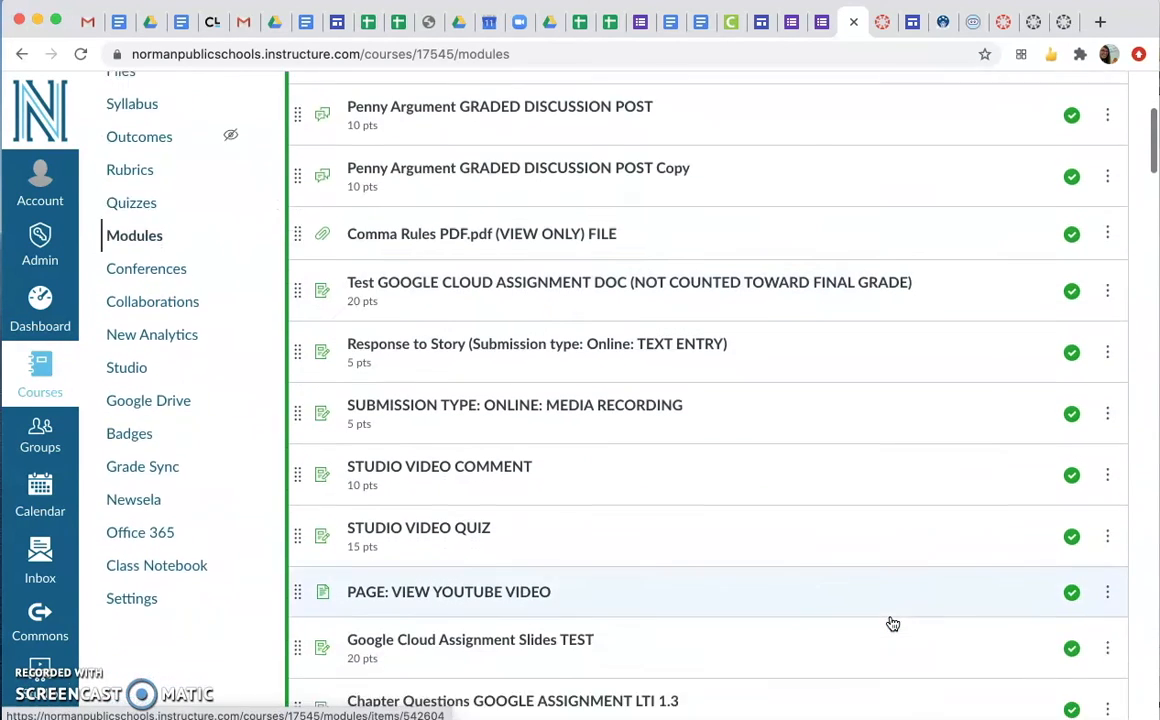
scroll(893, 624, down, 3)
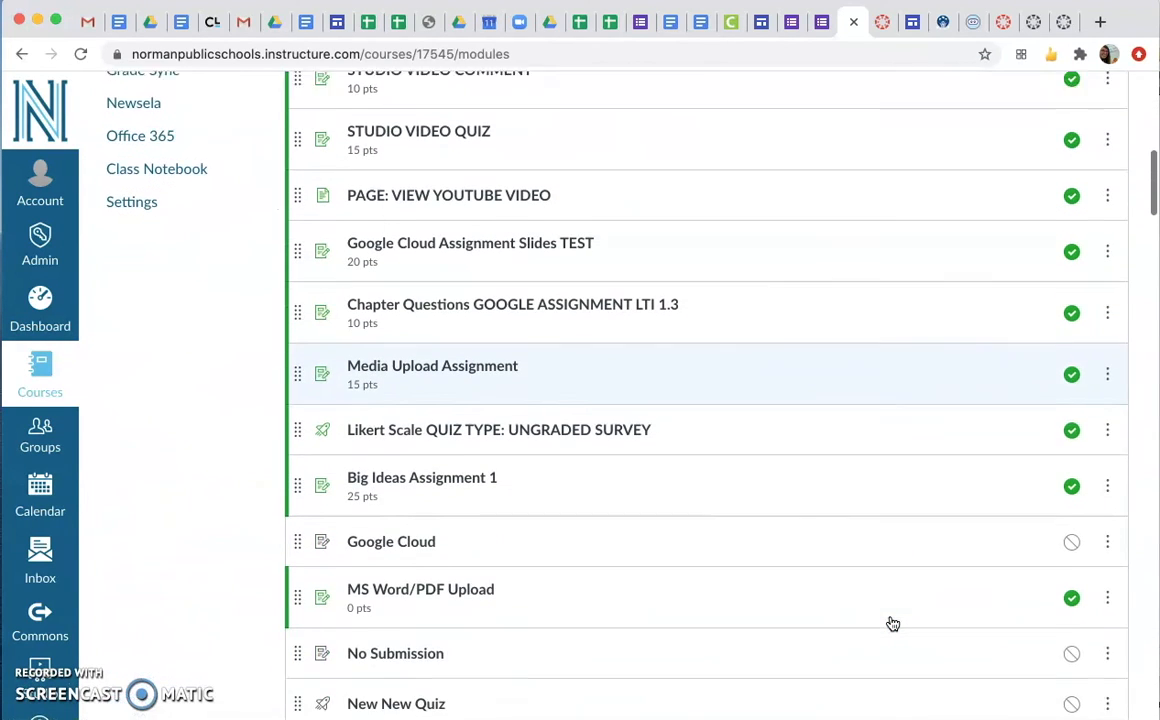
scroll(375, 630, down, 2)
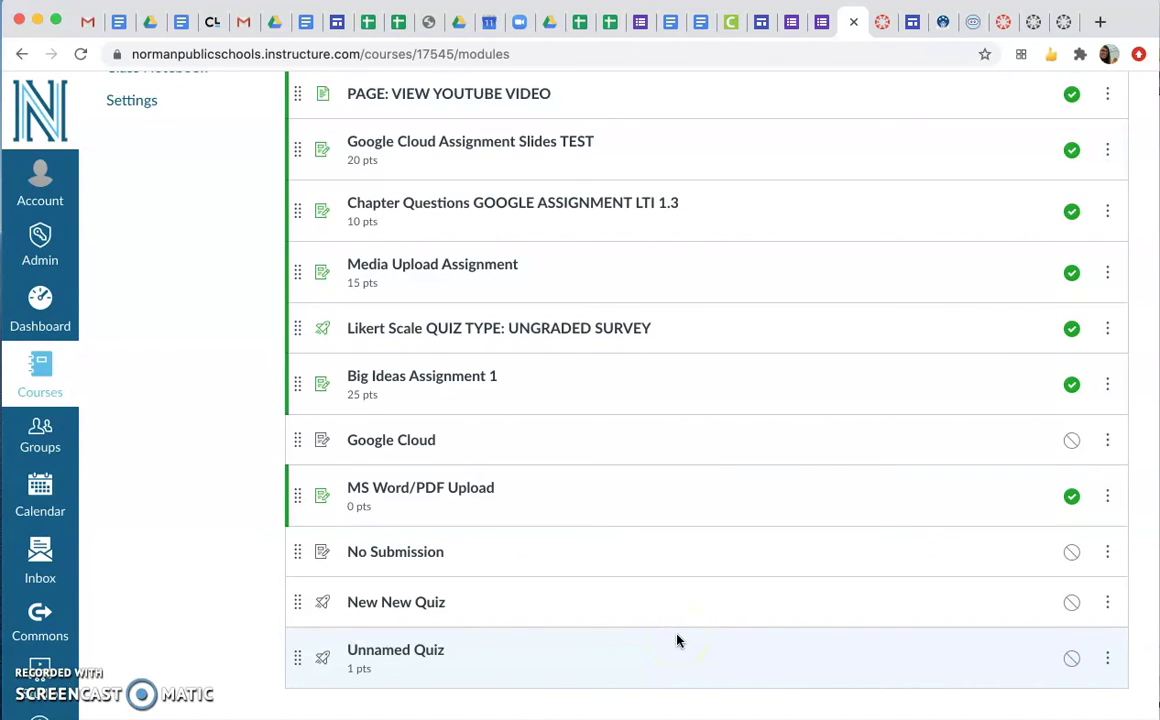
click(1107, 656)
scroll(1106, 657, down, 3)
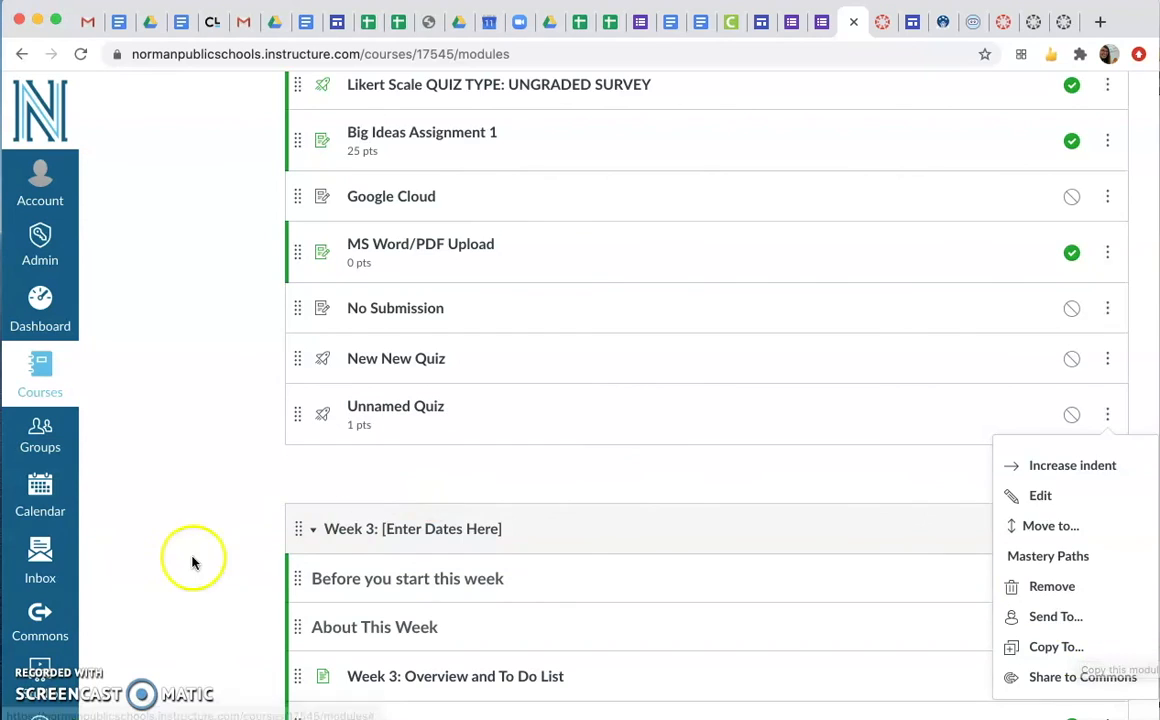
click(186, 561)
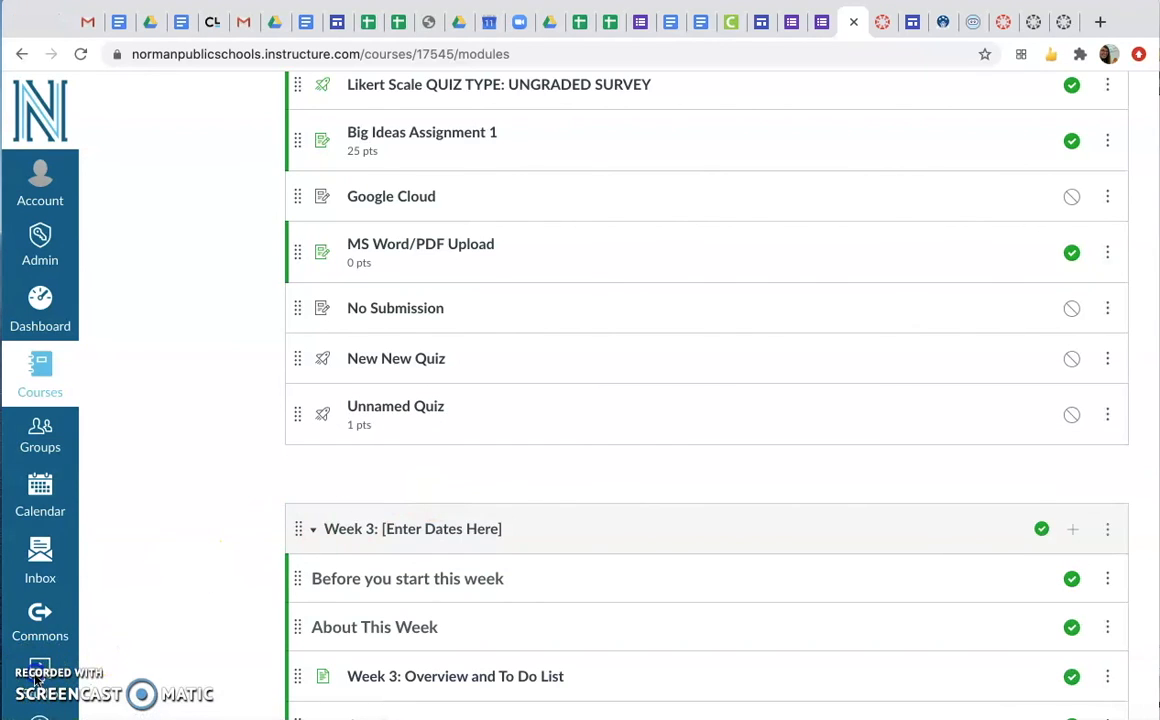